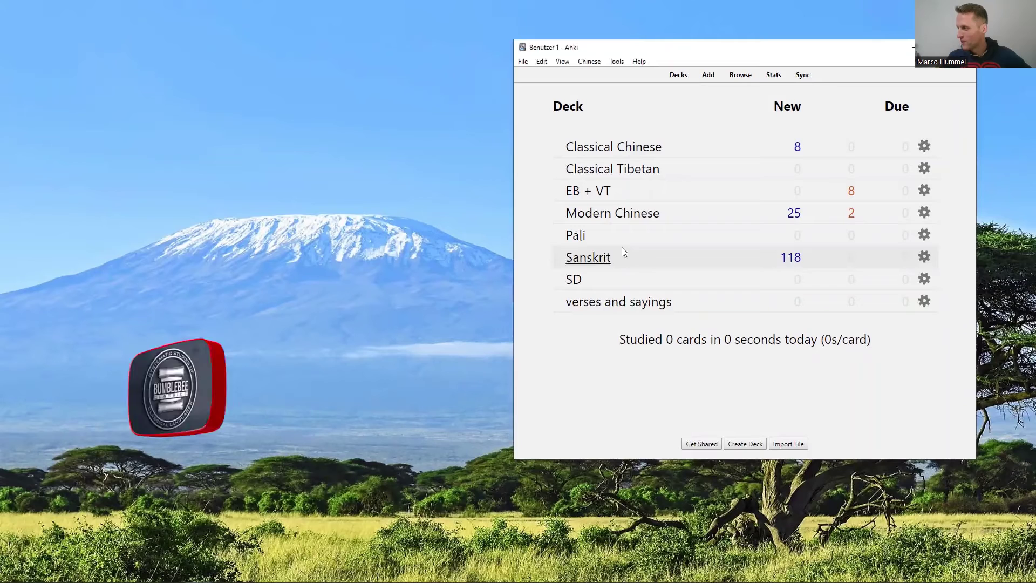
Open the Sanskrit deck and view the blank form for adding a note
scroll(717, 182, up, 4)
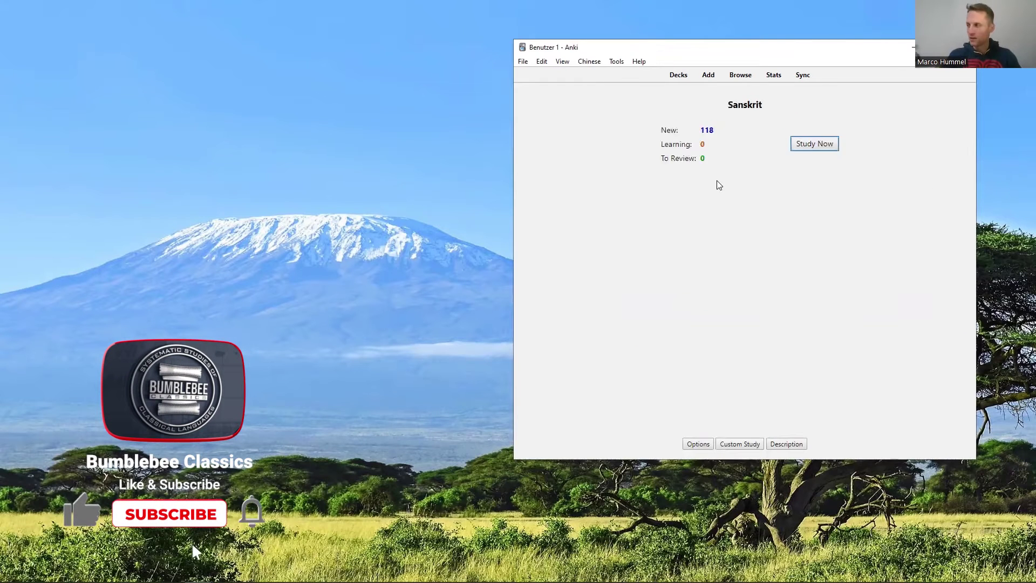
click(708, 76)
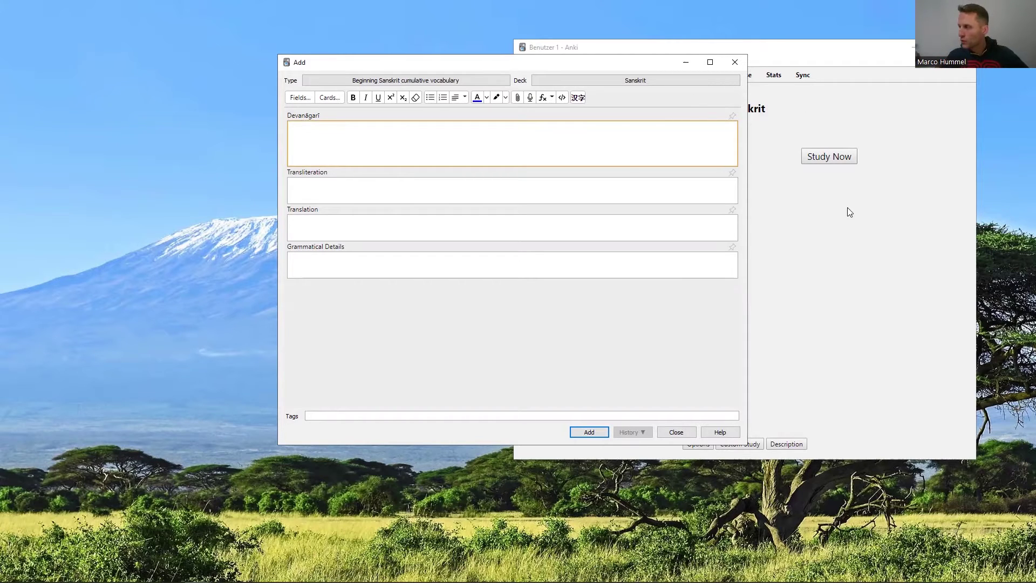
click(809, 242)
Browse the existing notes, filtering by the Classical Tibetan deck and by the Sanskrit deck
click(743, 75)
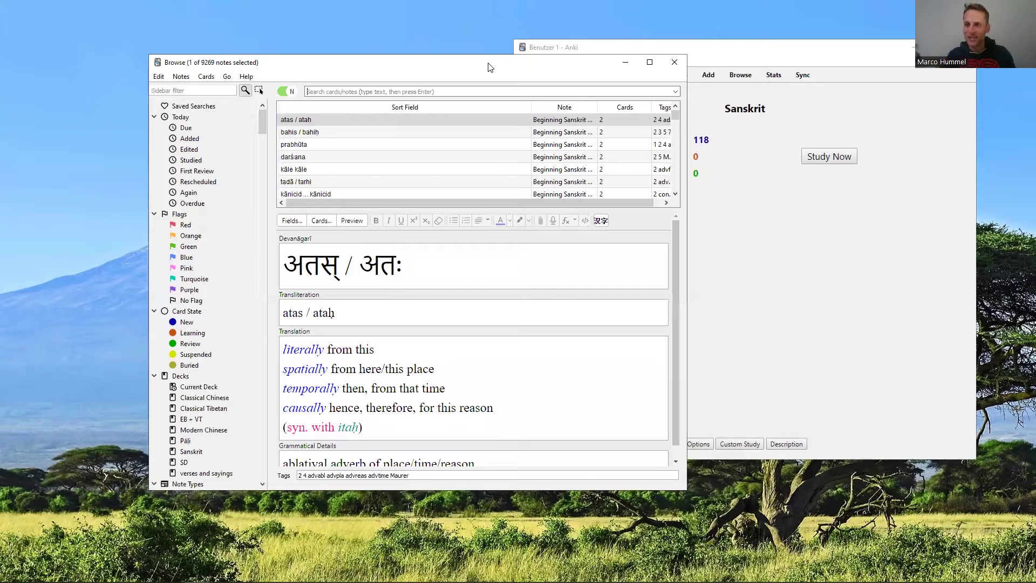
click(204, 408)
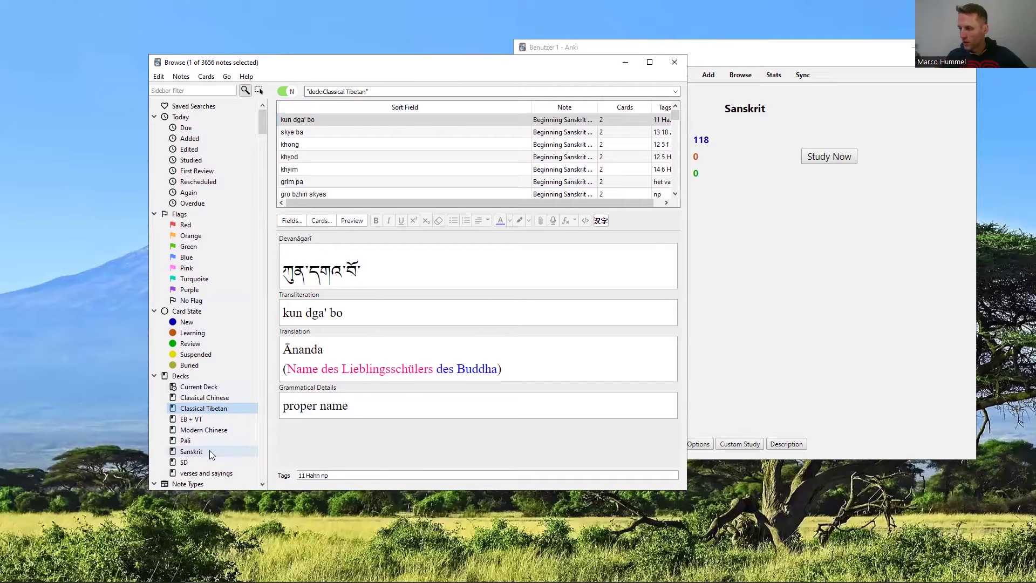
click(250, 451)
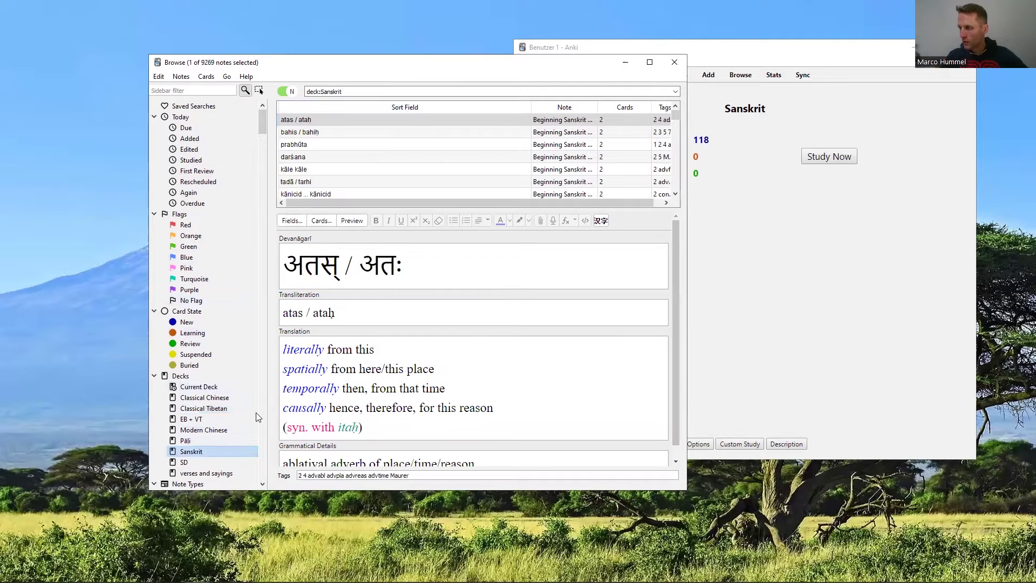
Examine the Sanskrit note darśana through its translation and grammatical details
click(319, 158)
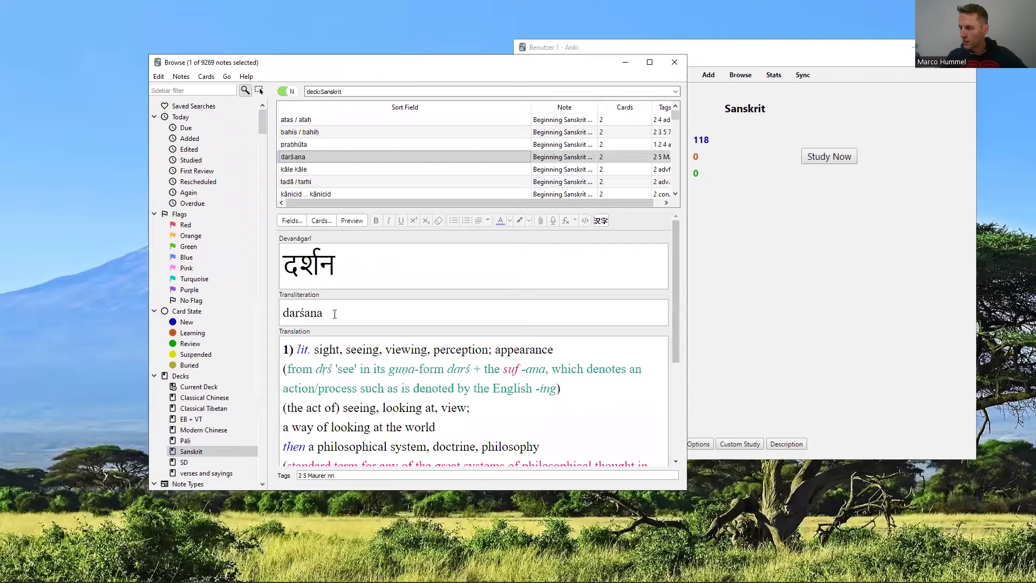
scroll(332, 360, down, 2)
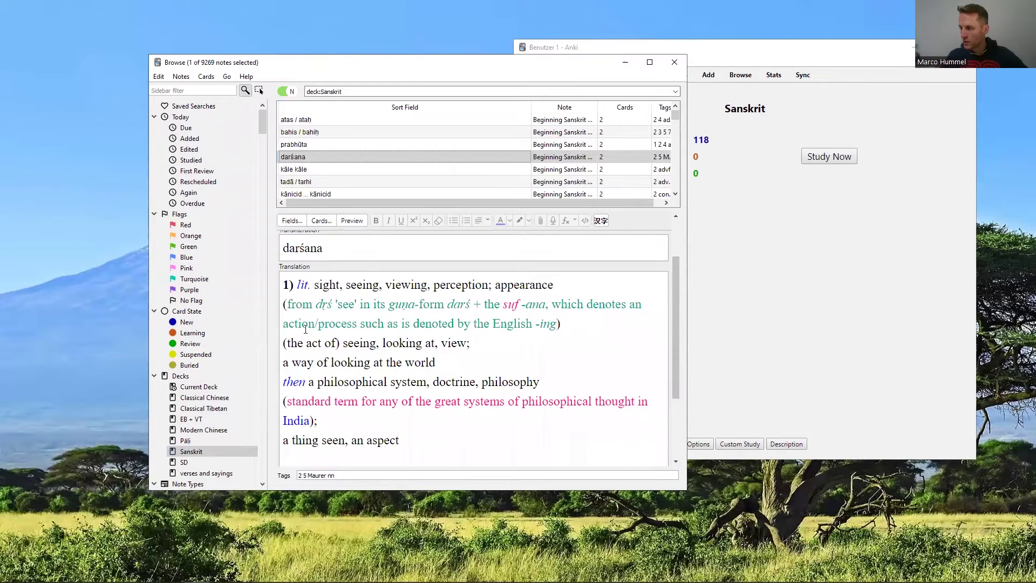
scroll(353, 335, down, 3)
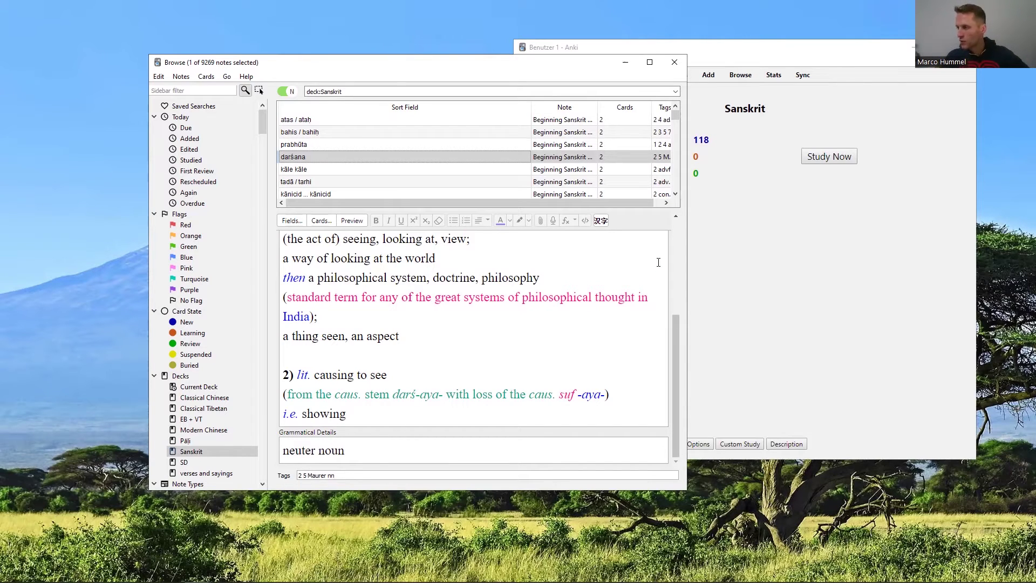
Return to the main deck overview and open the Classical Chinese deck
click(761, 147)
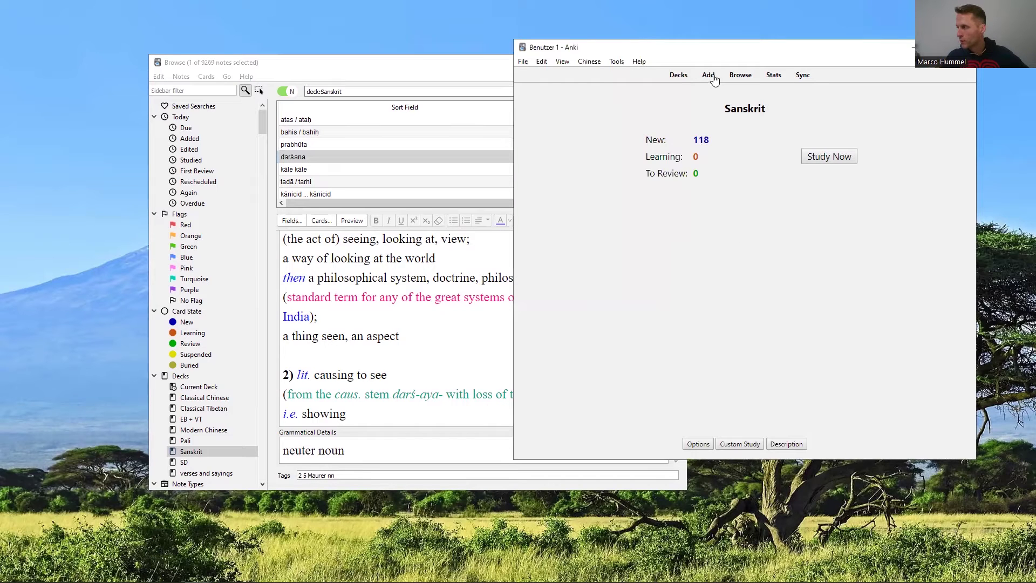
click(679, 76)
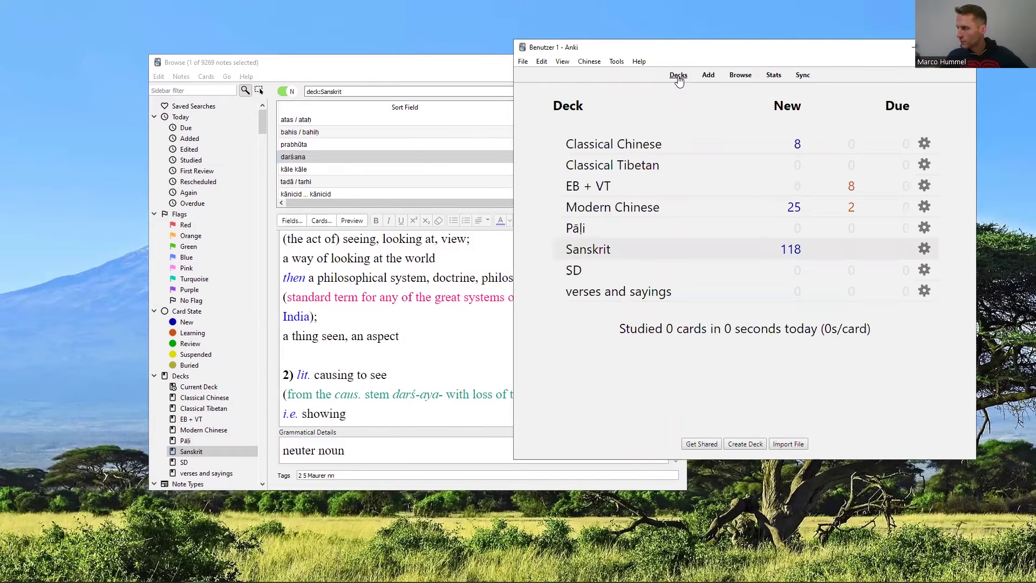
click(625, 142)
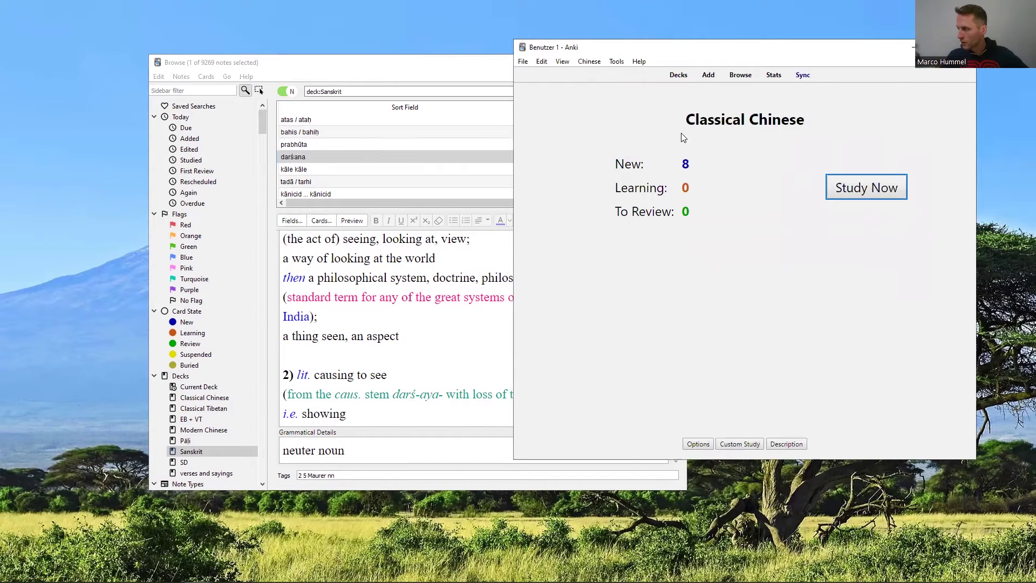
click(741, 76)
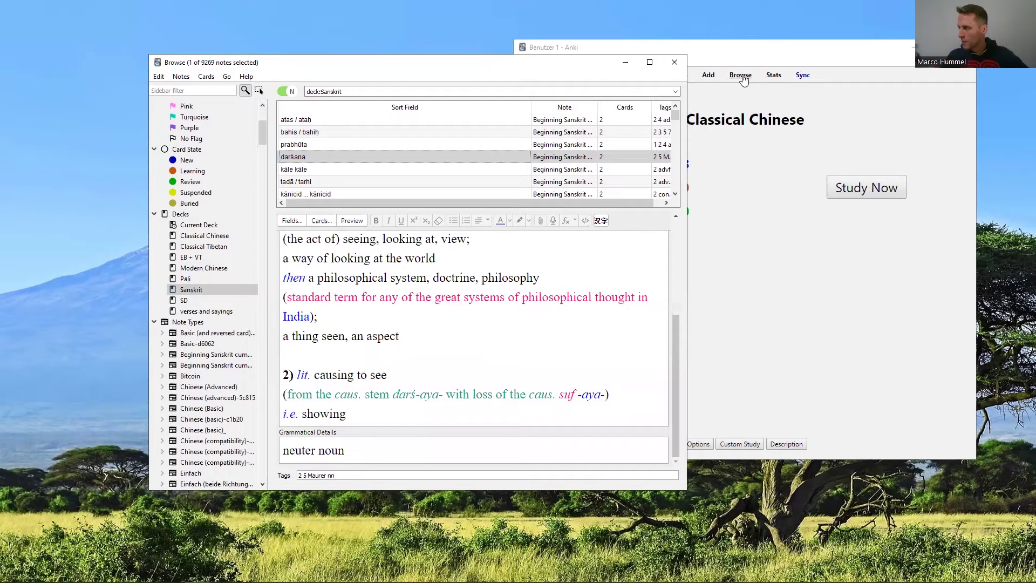
click(786, 99)
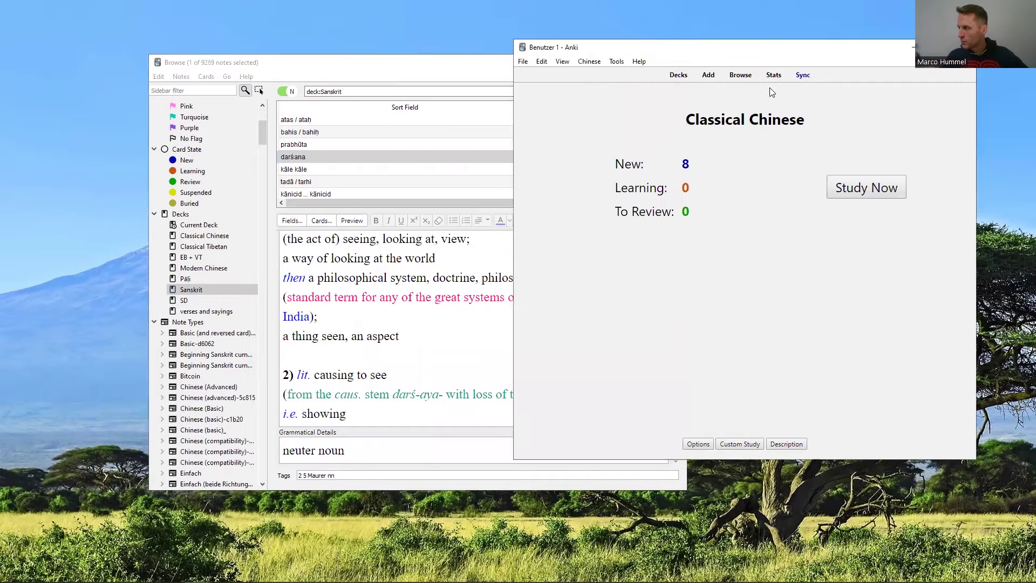
click(679, 75)
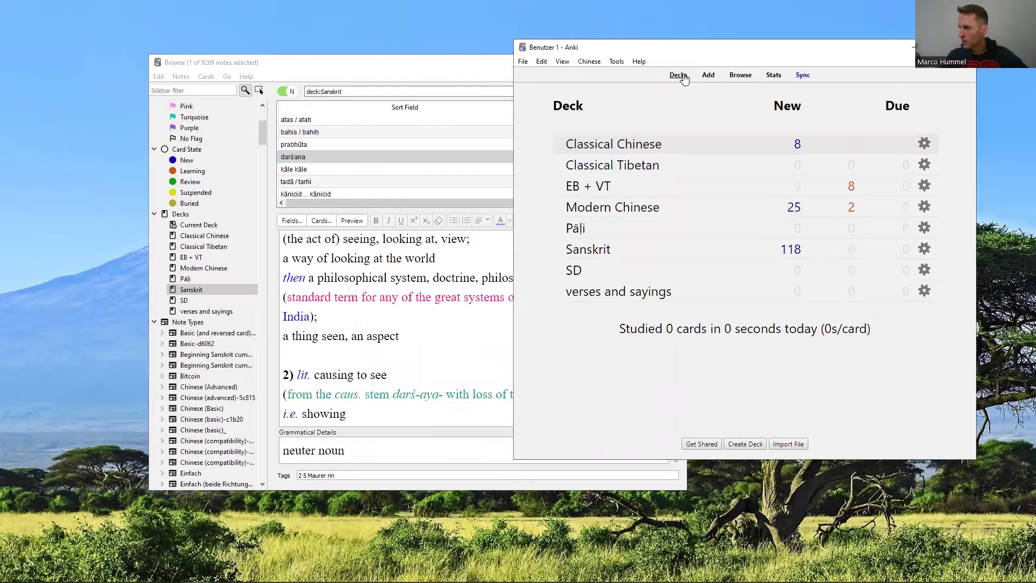
click(629, 144)
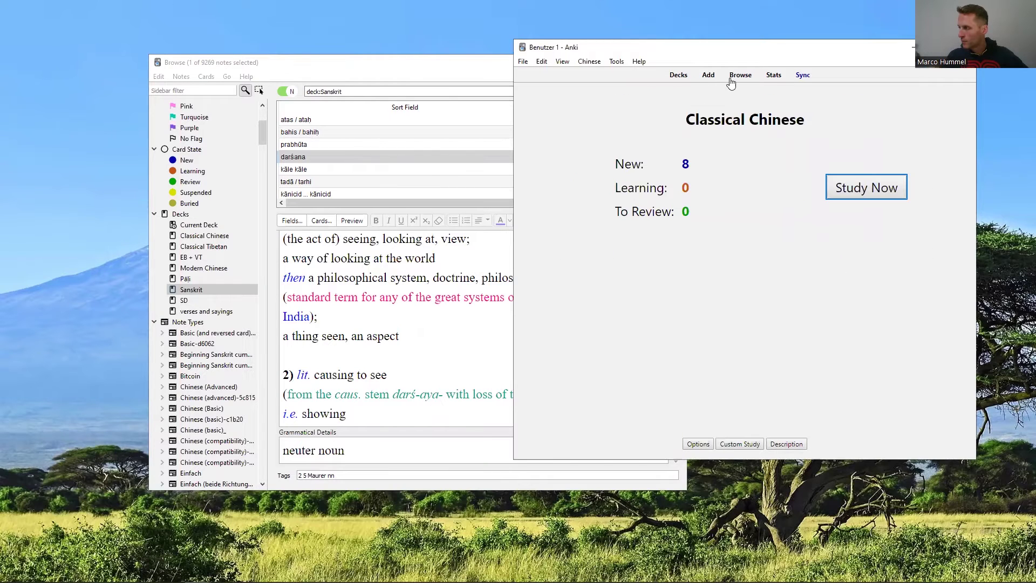
Close the blank note form and the card browser
click(709, 75)
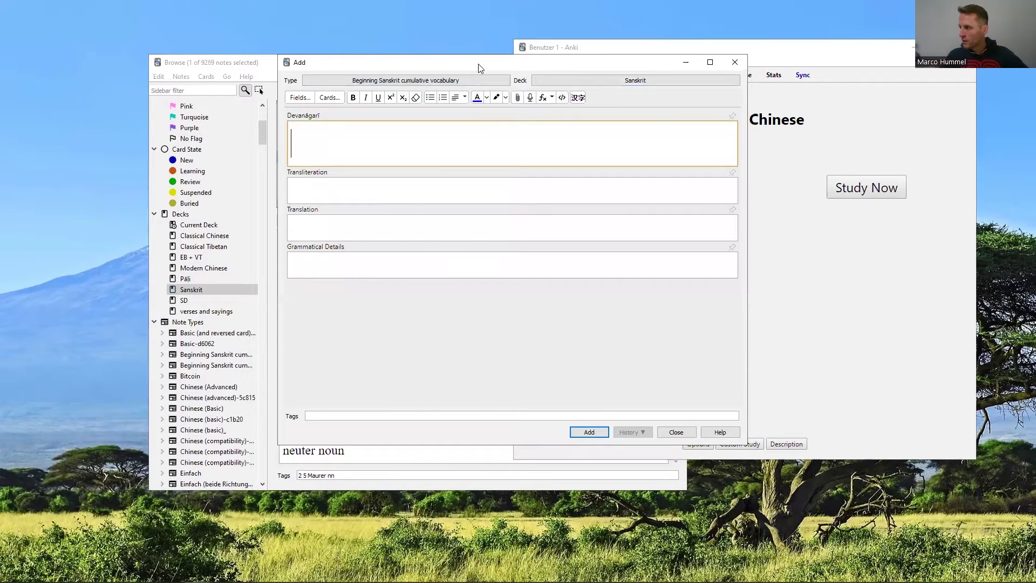
drag(479, 68, 604, 68)
click(860, 63)
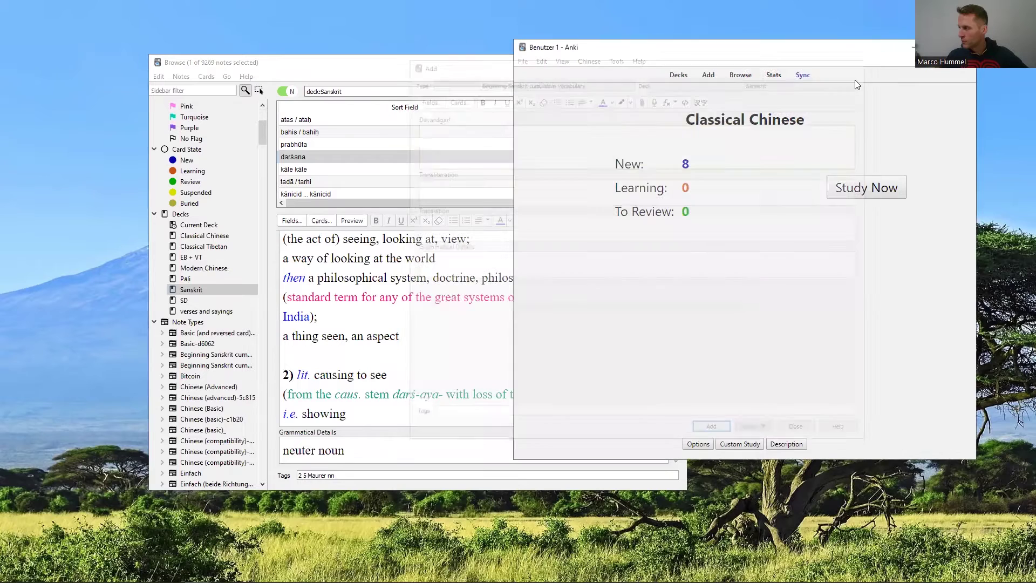
click(709, 75)
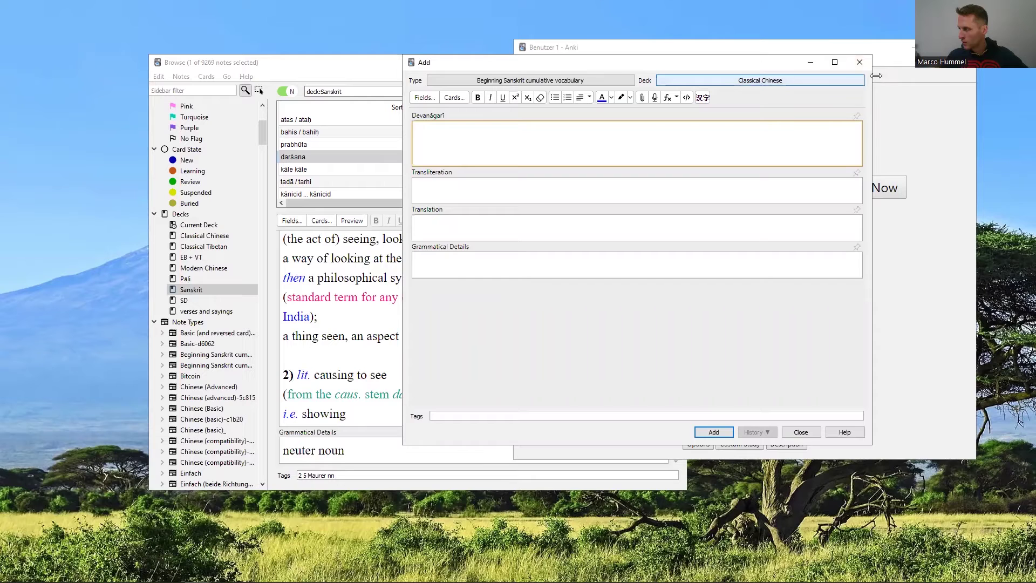
click(860, 62)
click(741, 75)
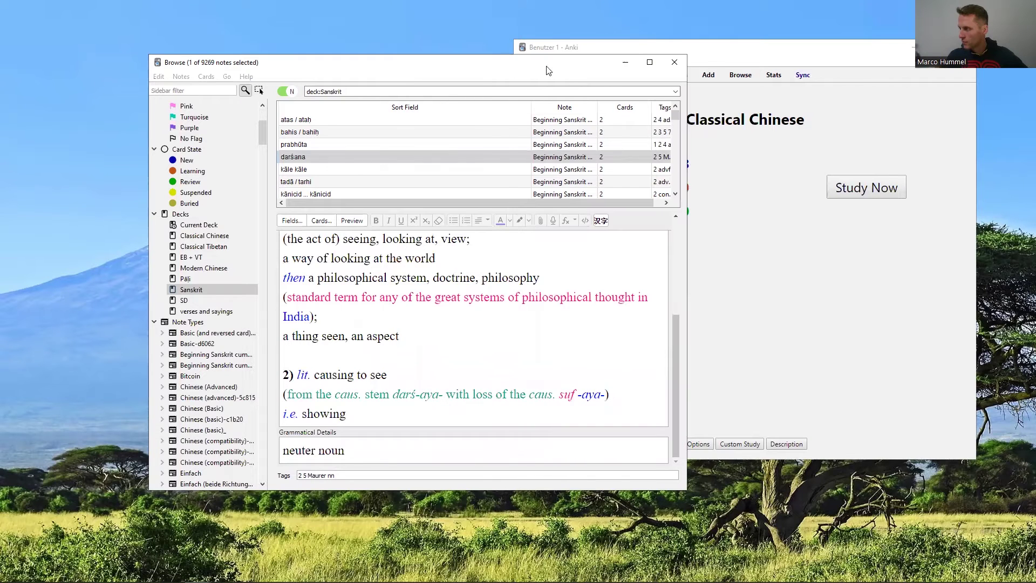
click(683, 65)
Open the Classical Chinese deck from the deck overview and start a new note in it
click(679, 75)
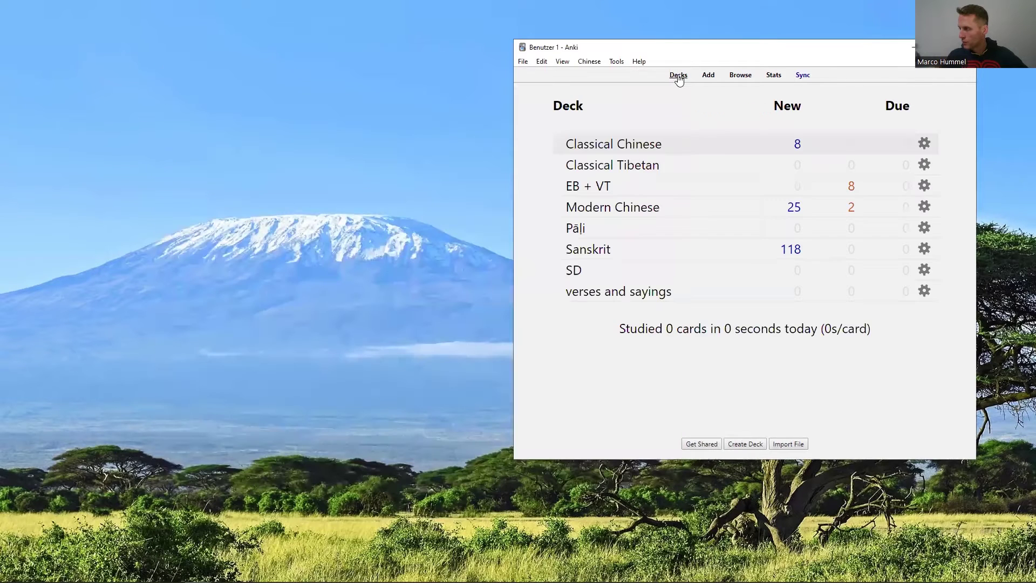
click(624, 144)
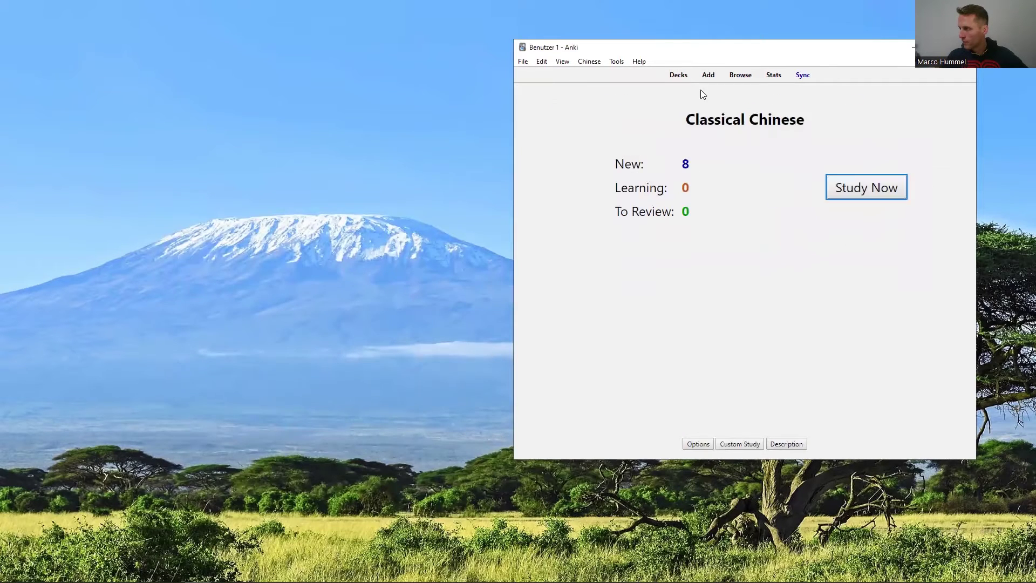
click(712, 76)
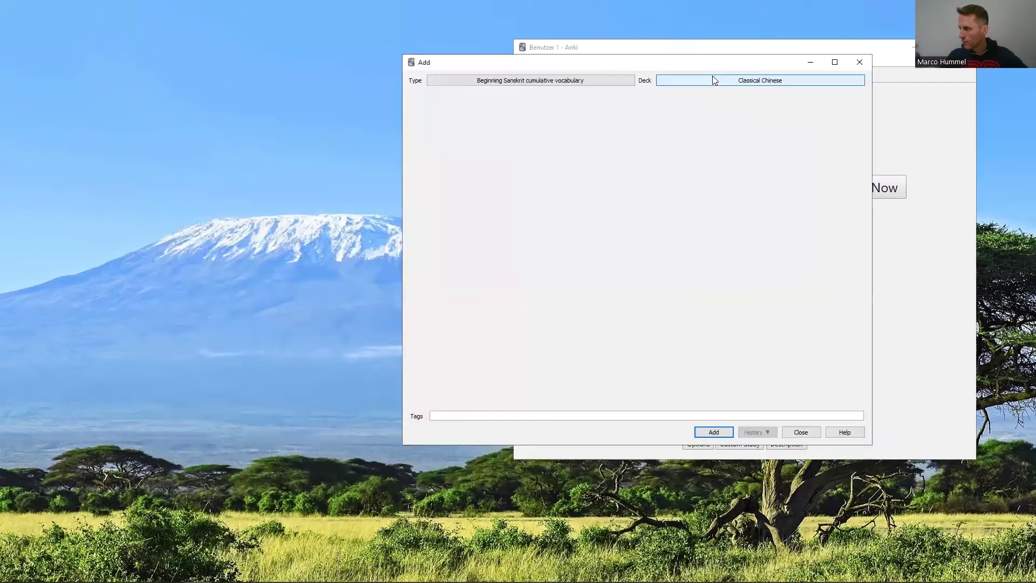
Change the new note's type to Chinese (compatibility)-5503b-d1405
click(623, 82)
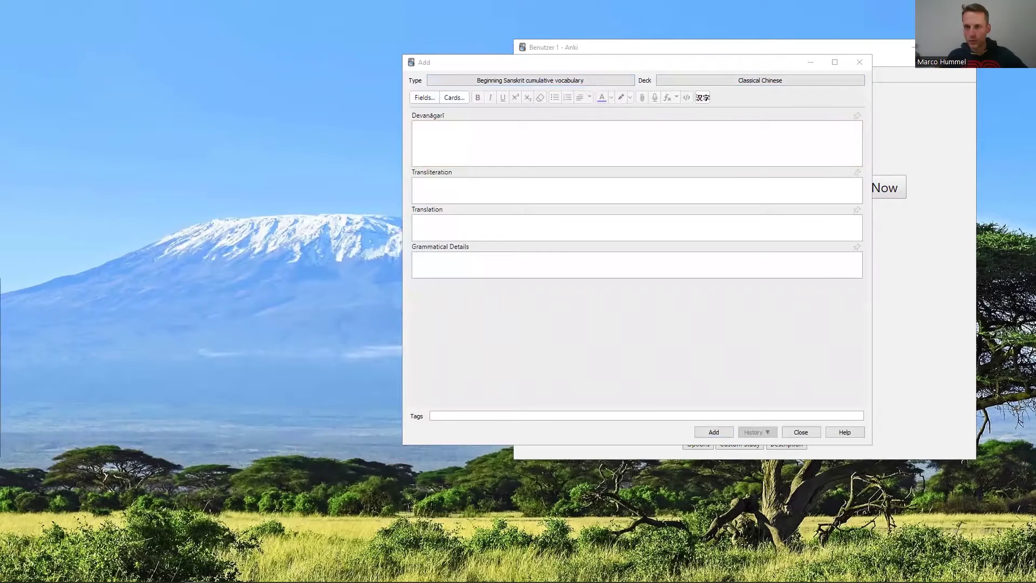
drag(0, 286, 235, 181)
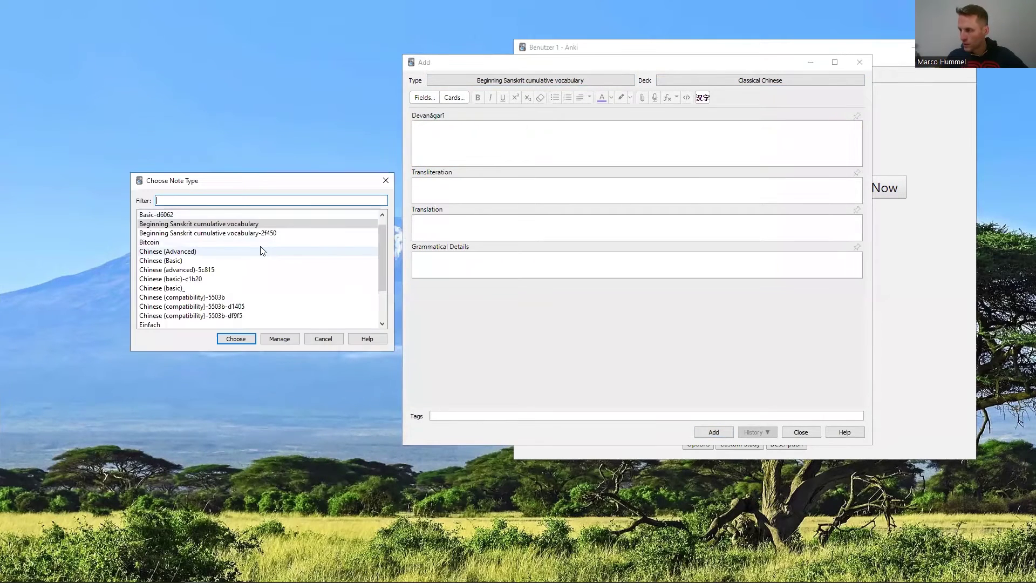
scroll(256, 251, down, 2)
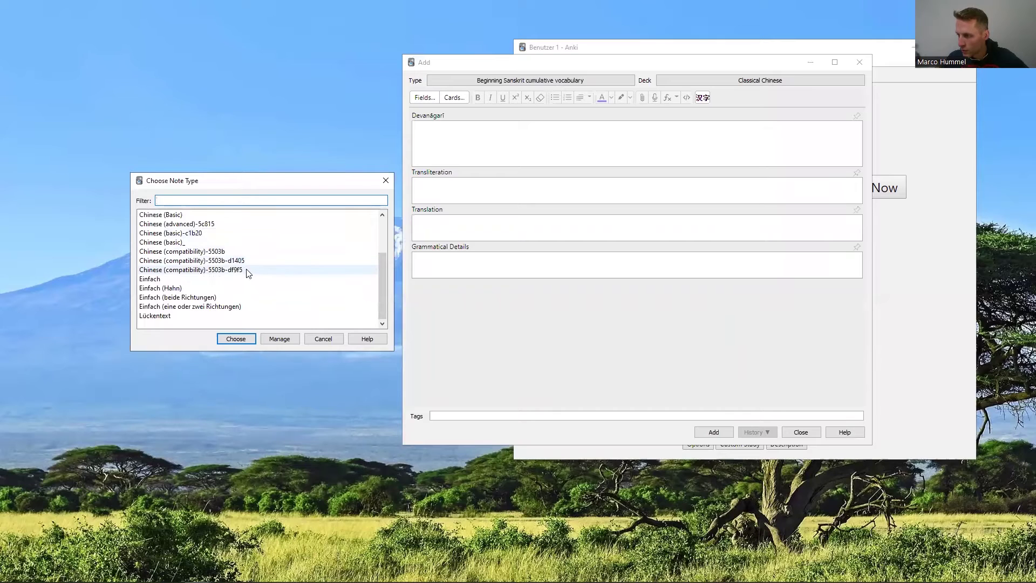
click(247, 264)
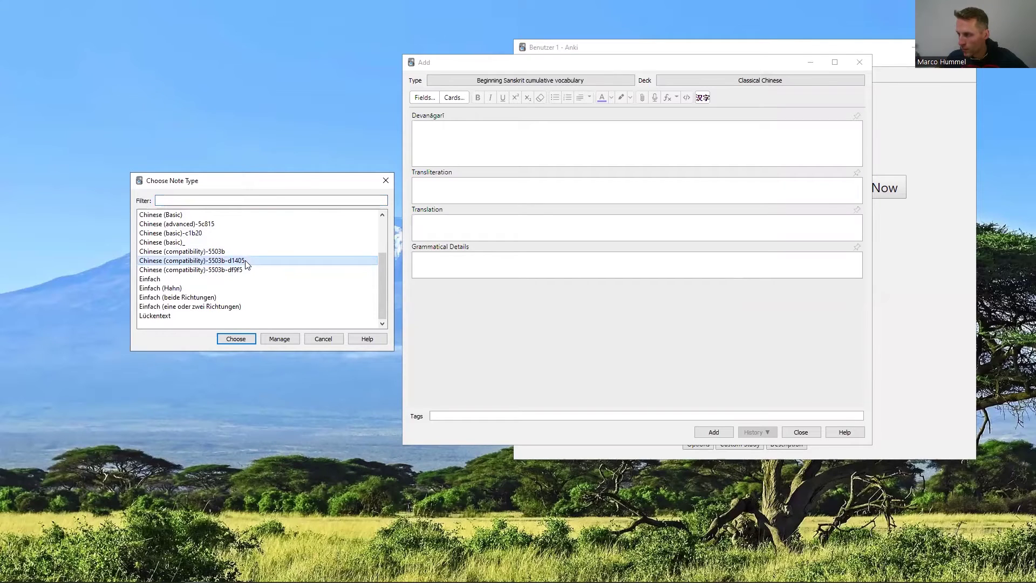
click(248, 342)
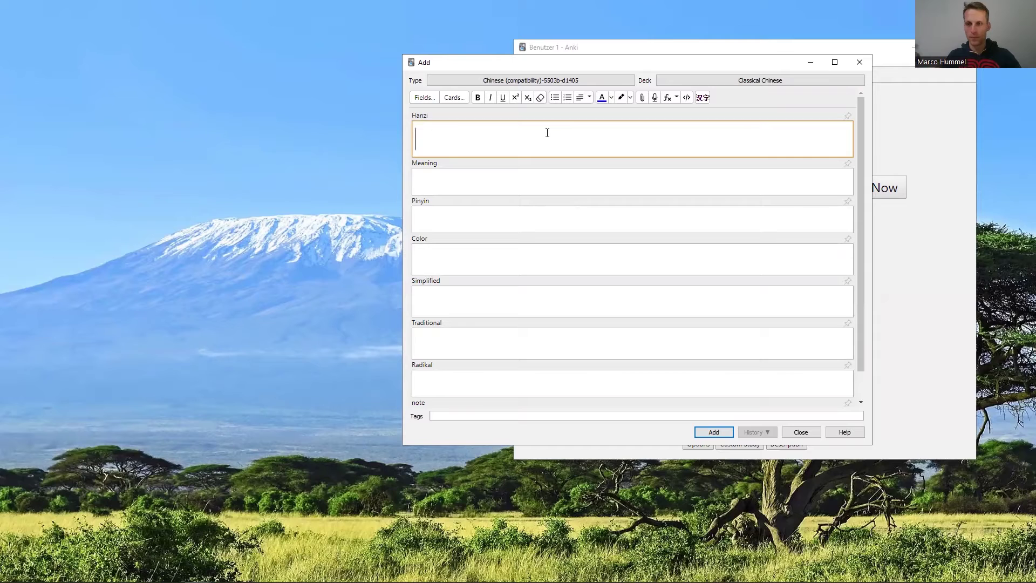
Enter 三驀地 as the note's Hanzi and let the Pinyin, Color and Simplified fields fill automatically
text(san)
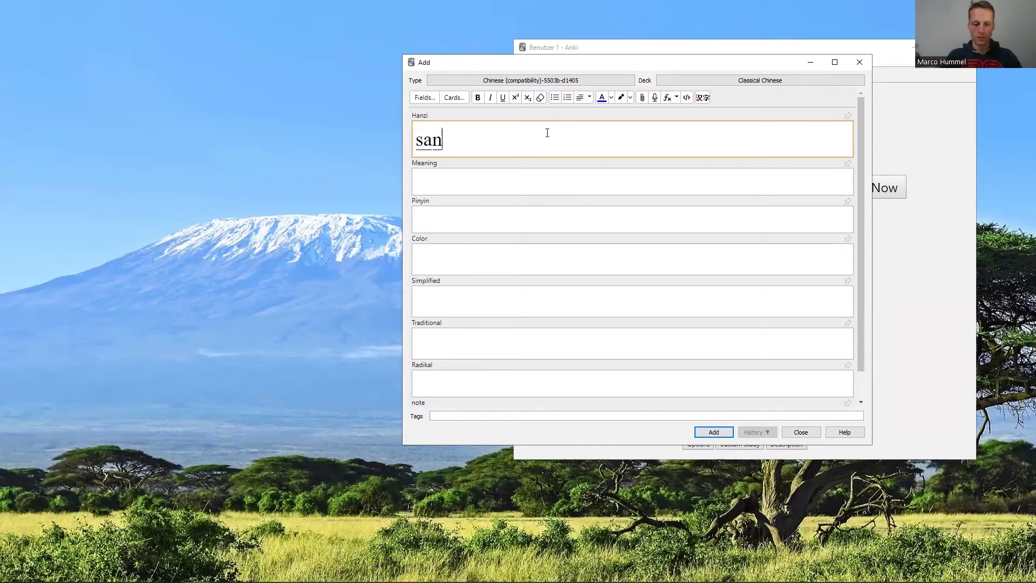
text(miaodi)
key(space)
key(Return)
key(BackSpace)
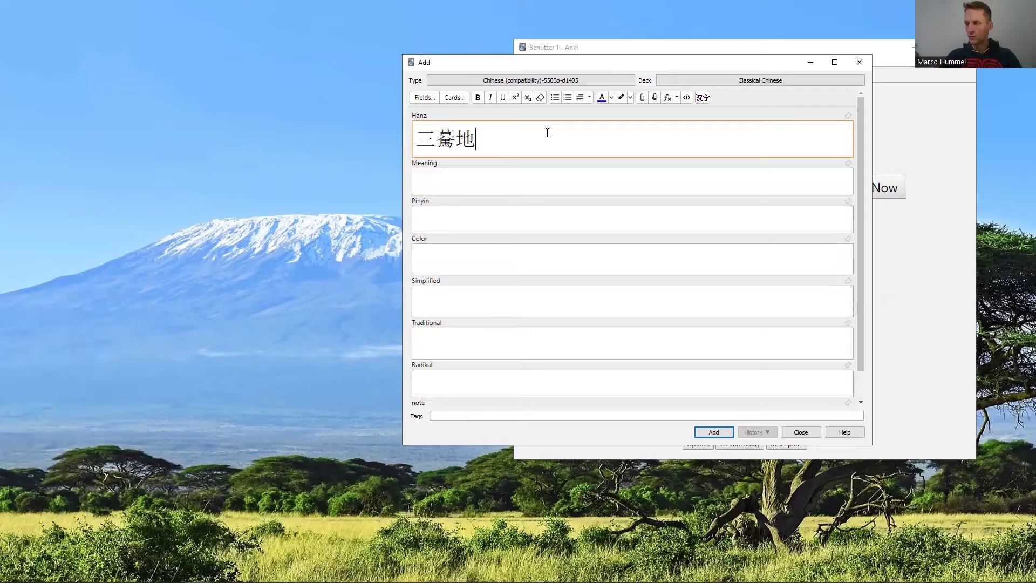
click(479, 181)
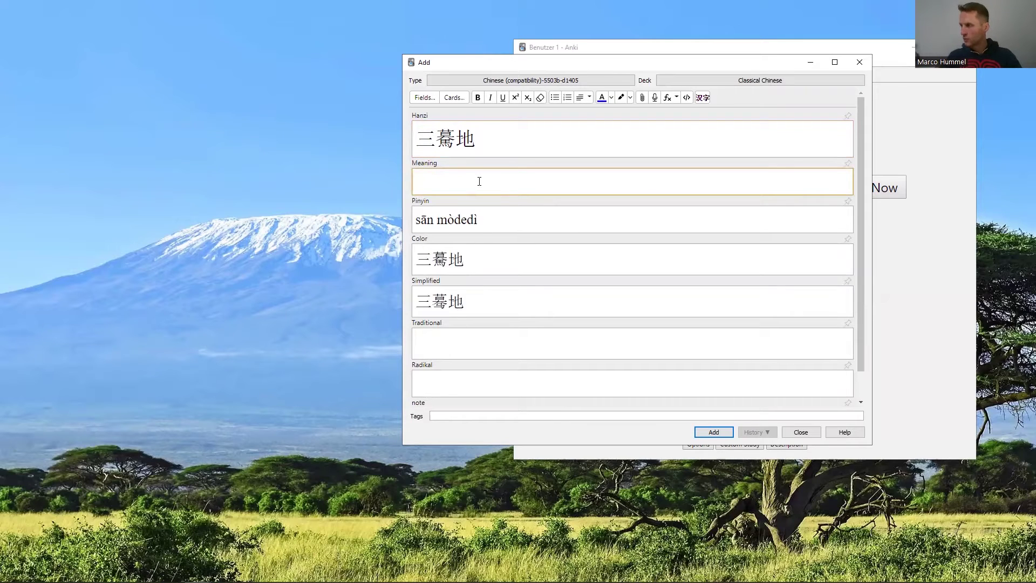
Correct the Pinyin to sān mòdì by removing the extra syllable "de"
click(469, 220)
key(BackSpace)
key(BackSpace)
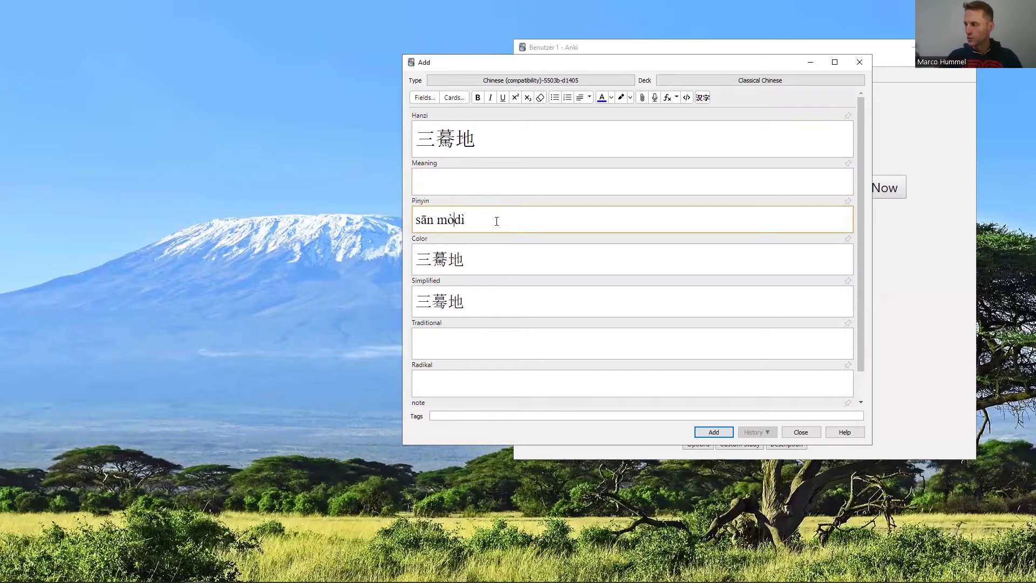
key(Tab)
Enter "abstract noun" in the note field of the new Chinese note
click(444, 181)
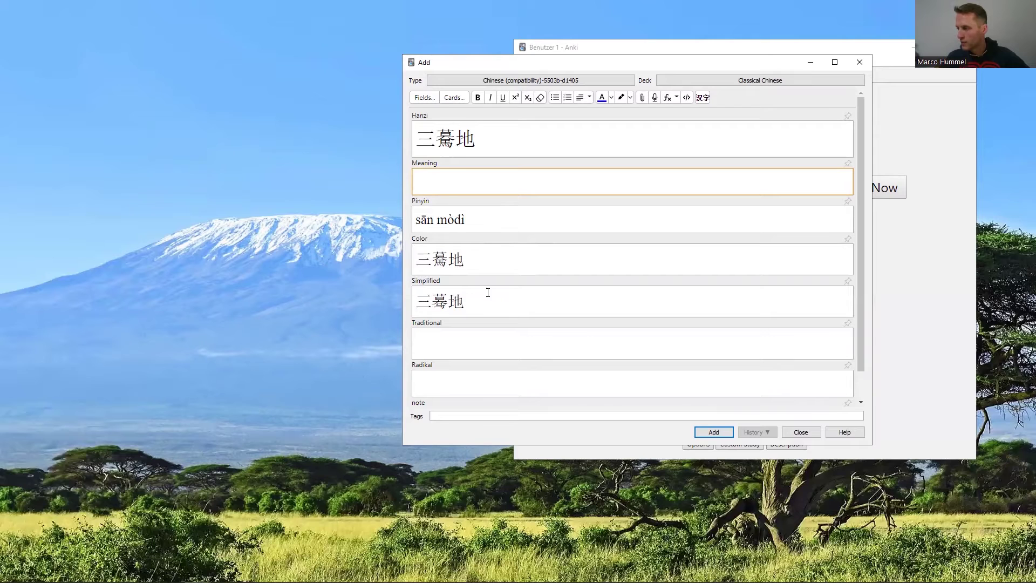
scroll(488, 292, down, 1)
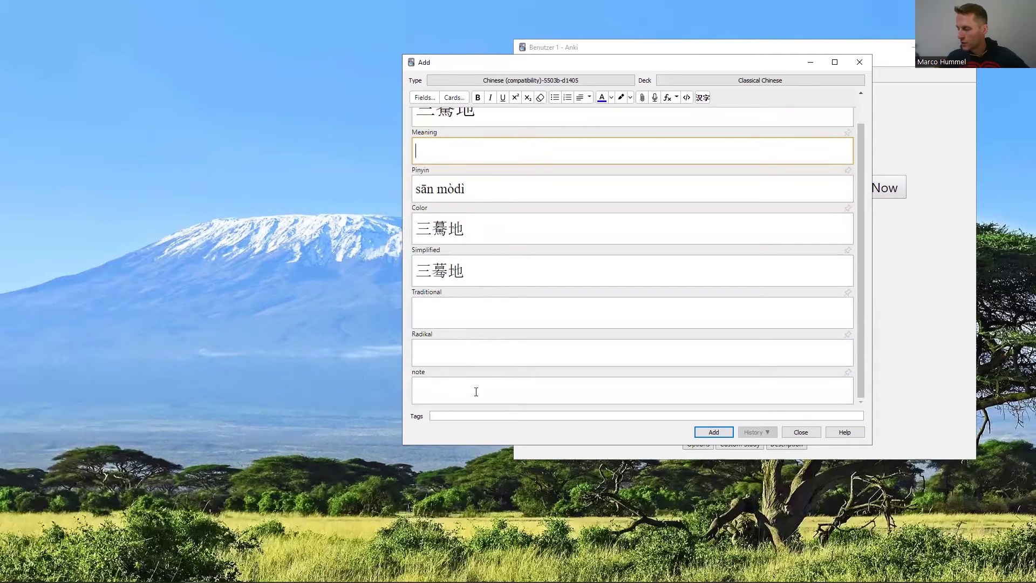
click(458, 388)
text(a)
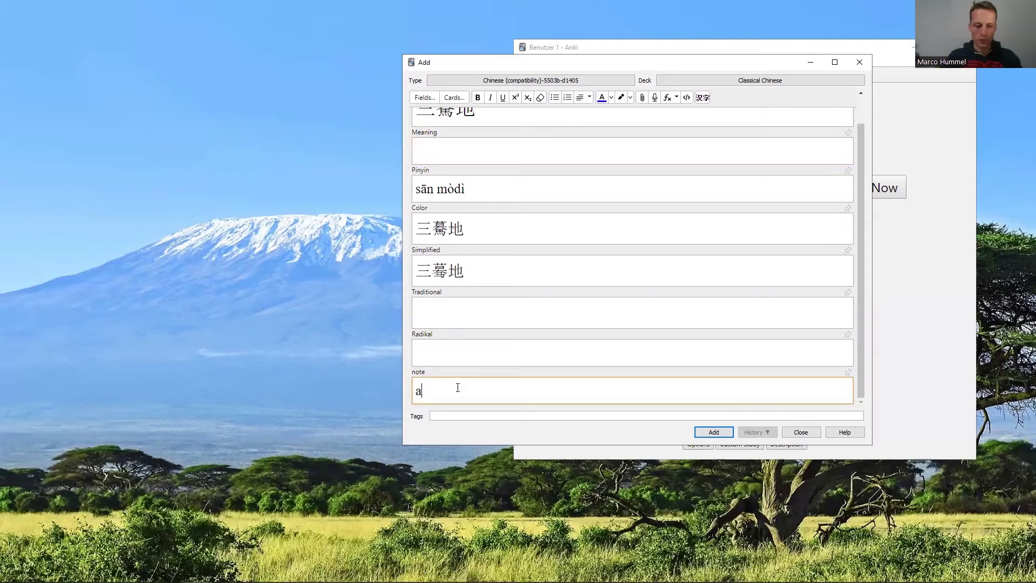
text(bstract noun)
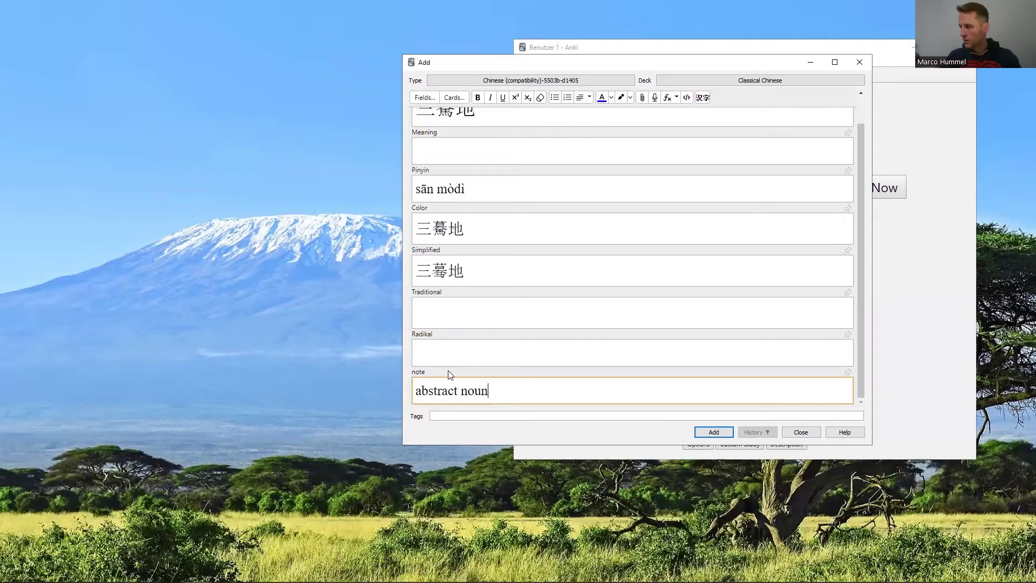
Tag the new 三驀地 note with "nab"
click(459, 418)
text(nab)
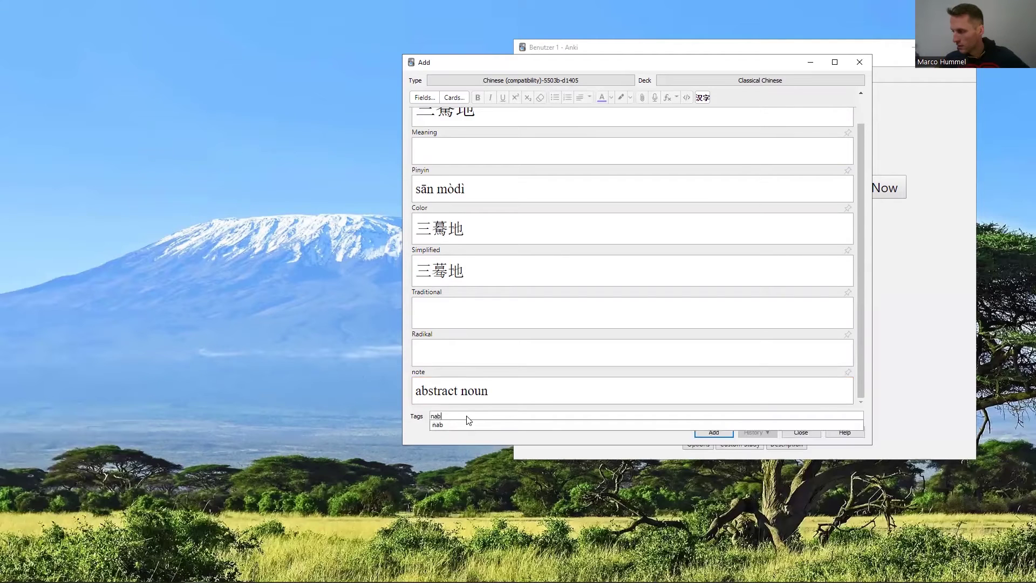
click(503, 391)
Enter the meaning on two lines, with "concentration" in plain text above "samādhi" in italics
scroll(528, 328, up, 1)
click(454, 180)
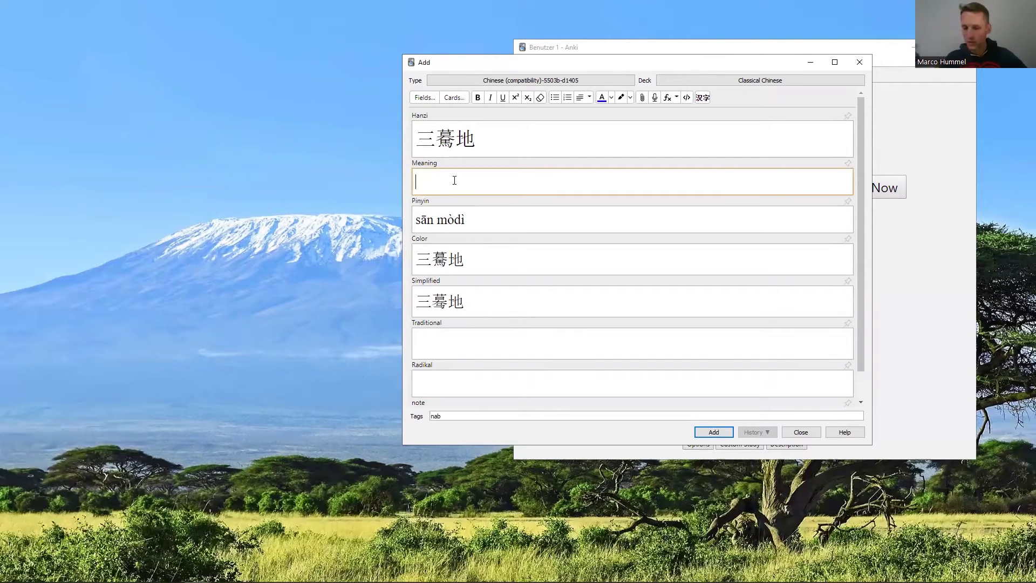
text(s)
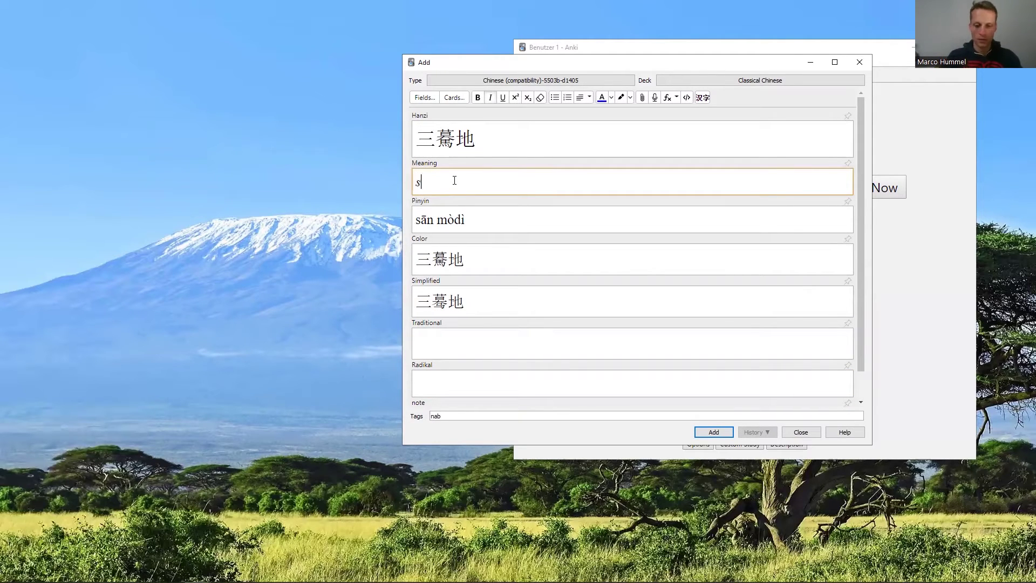
text(amādhi)
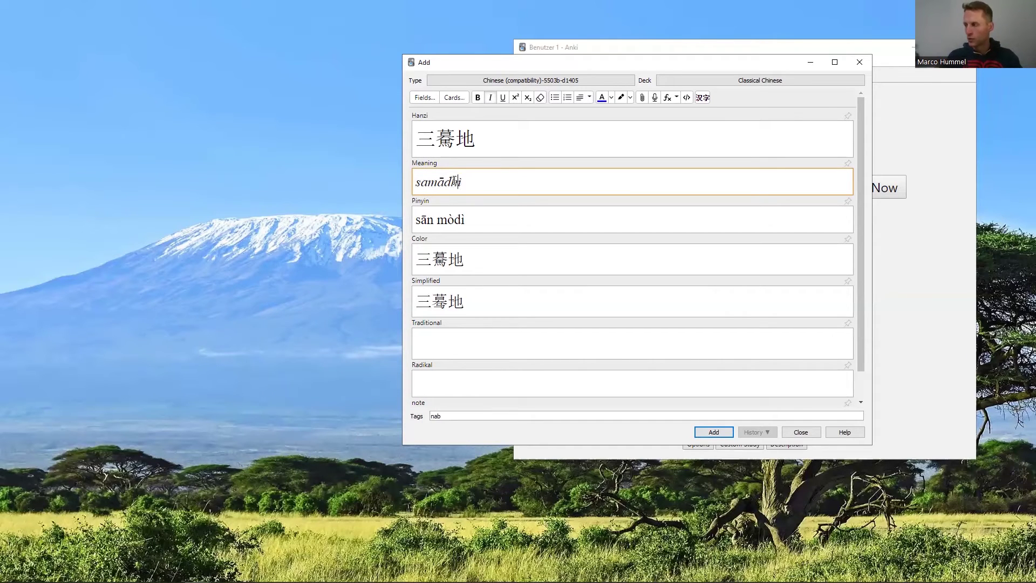
key(Return)
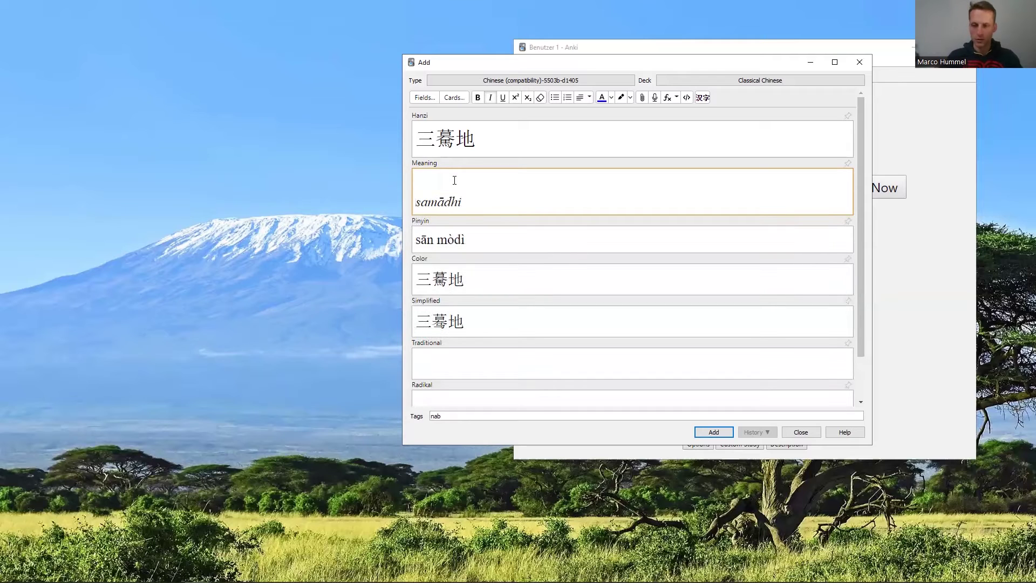
text(con)
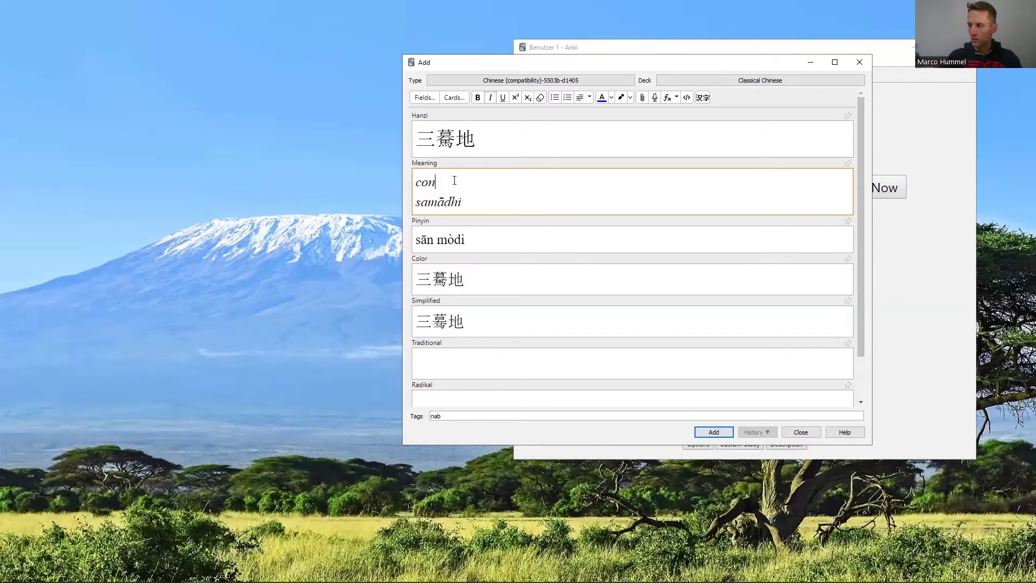
key(shift+Home)
key(Right)
text(centration)
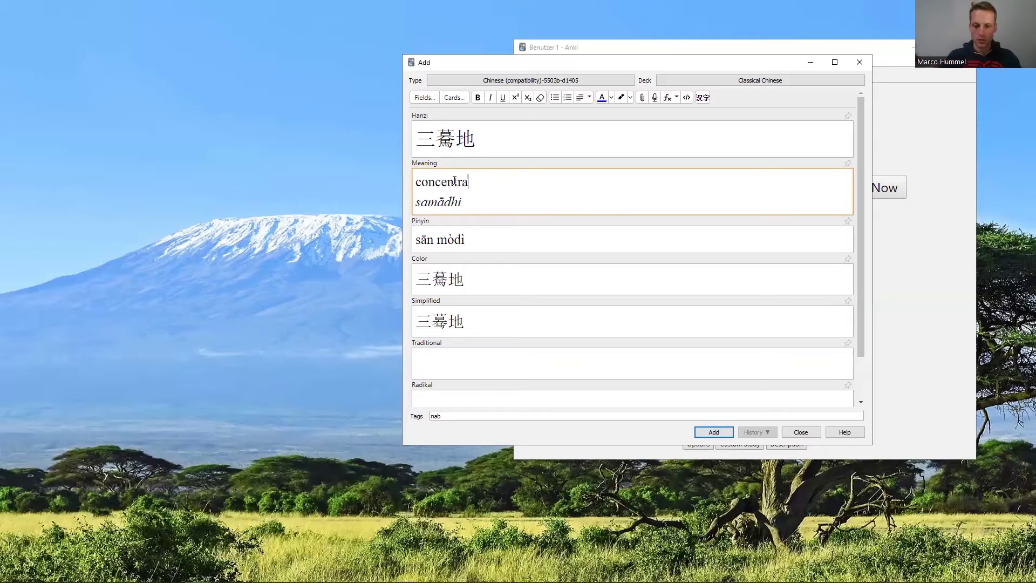
Enclose samādhi in non-italic parentheses and put the language label "S./P." before it inside them
click(479, 203)
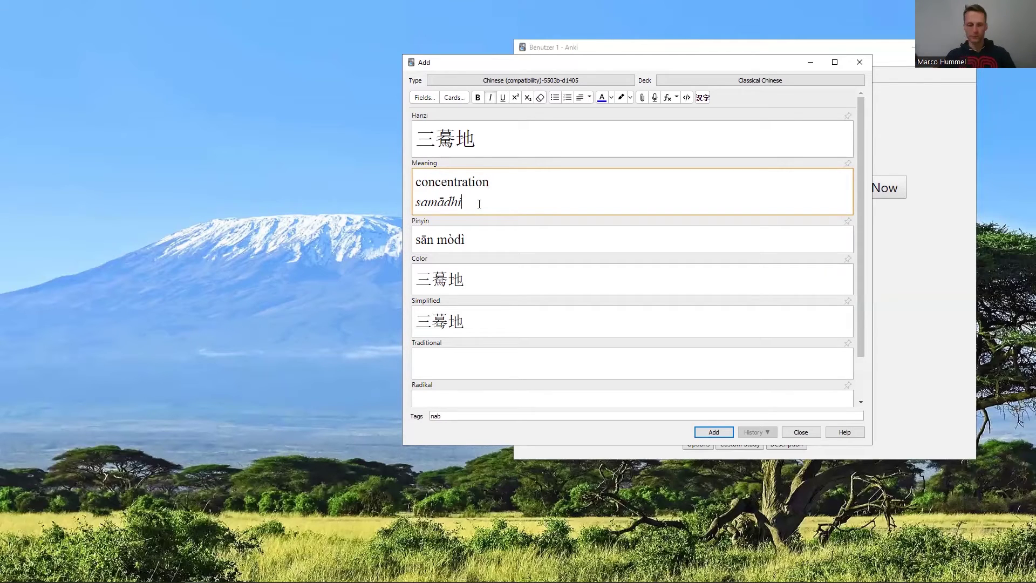
text())
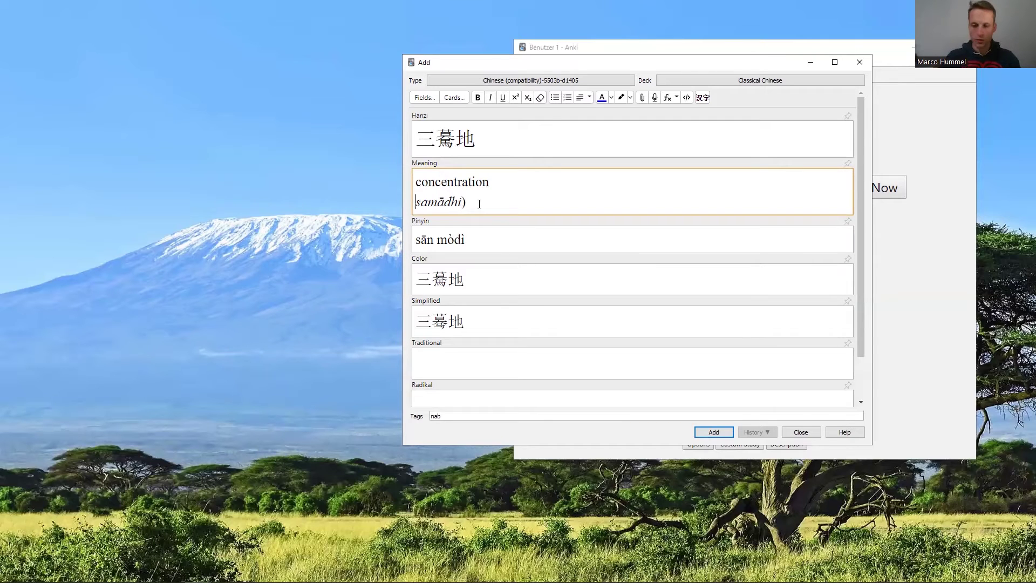
key(Home)
text(()
key(shift+Left)
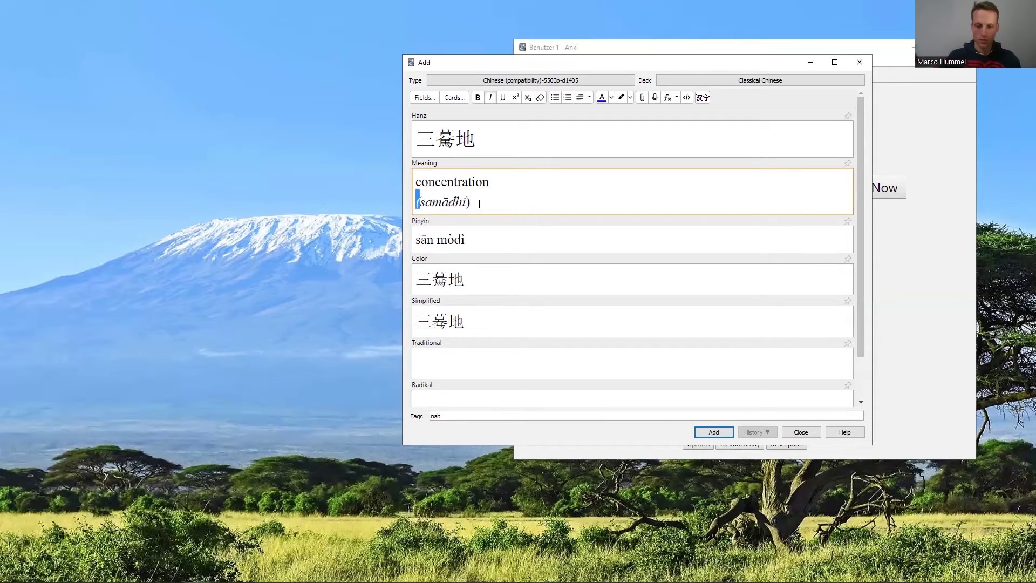
key(ctrl+i)
key(Right)
text(S)
text(/P)
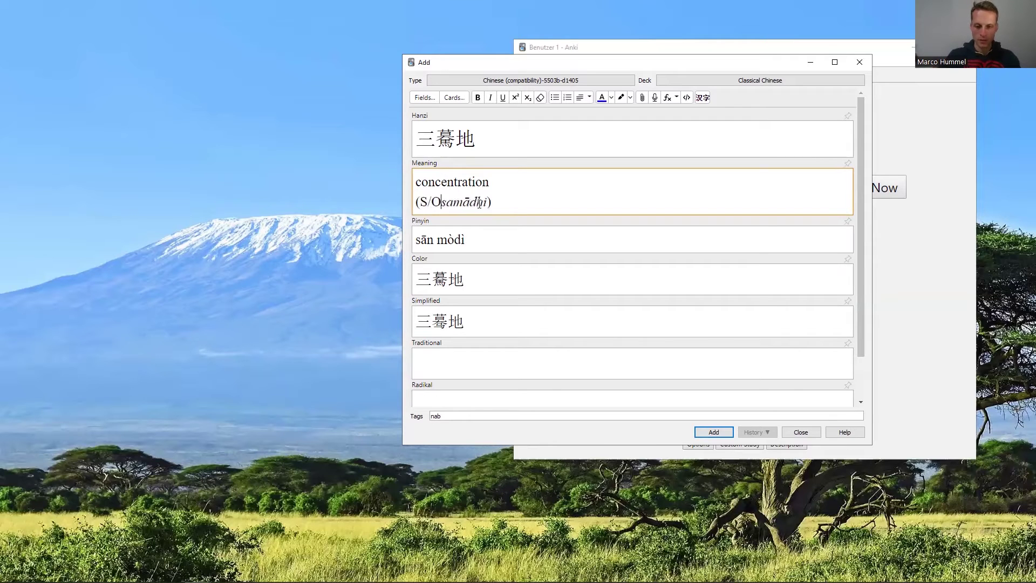
text(. )
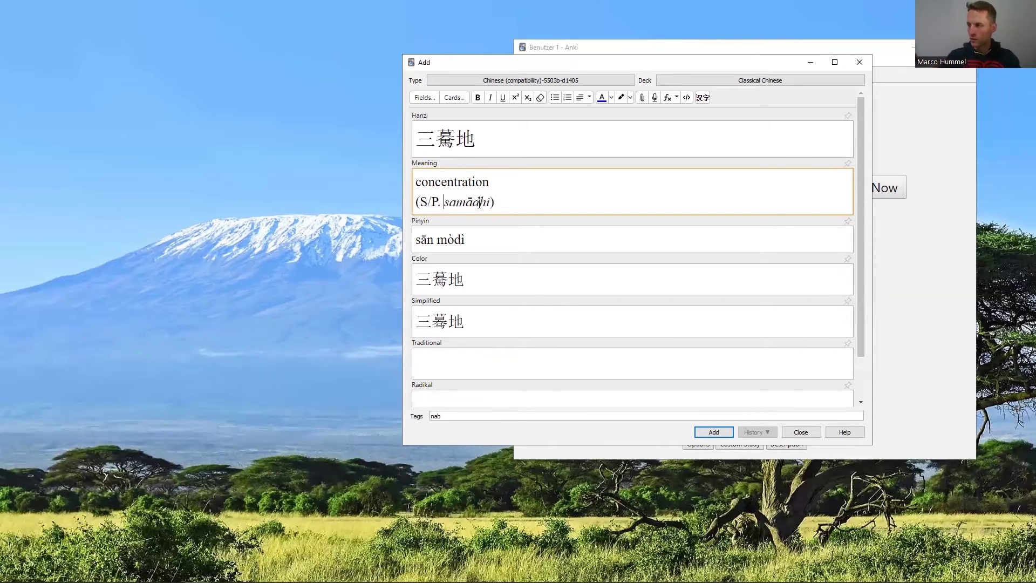
text(.)
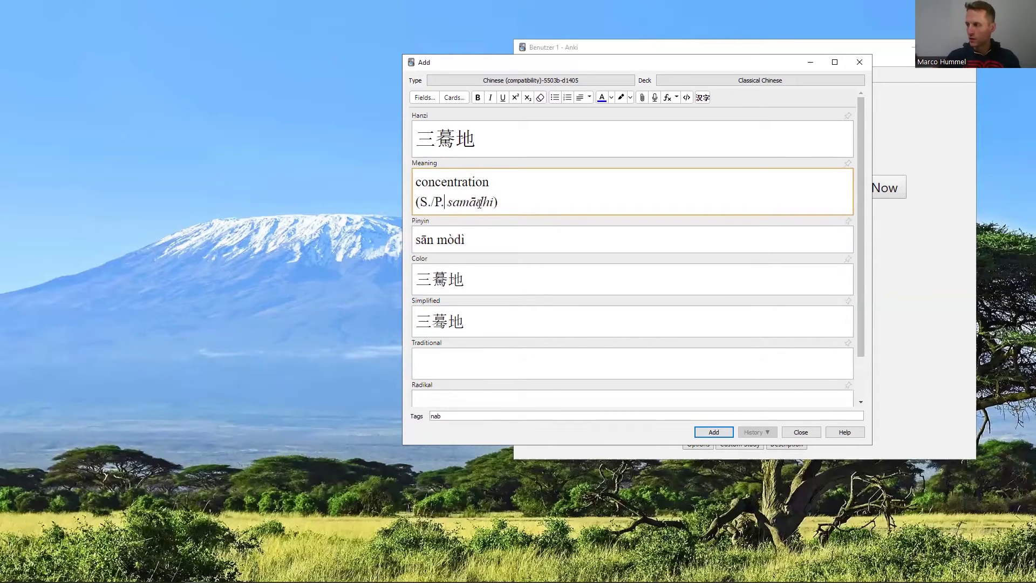
Color the "S./P." label in the meaning blue
key(shift+Left)
key(shift+Left)
key(shift+Left)
key(shift+Left)
key(shift+Left)
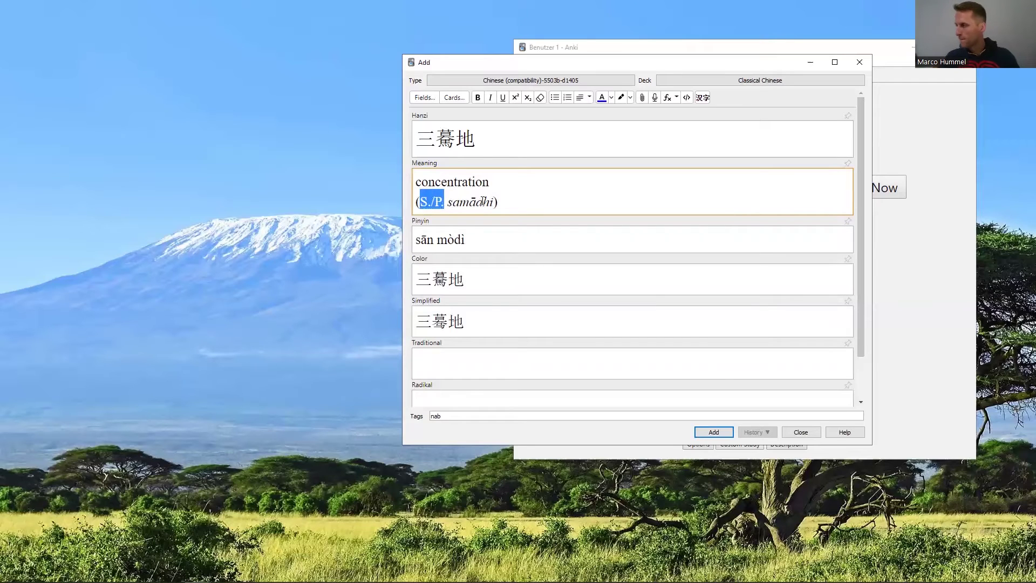
click(603, 100)
Color the italic word samādhi in the meaning green
key(Right)
key(Right)
key(shift+Right)
key(shift+Right)
key(shift+Right)
key(shift+Right)
key(shift+Right)
key(shift+Right)
key(shift+Right)
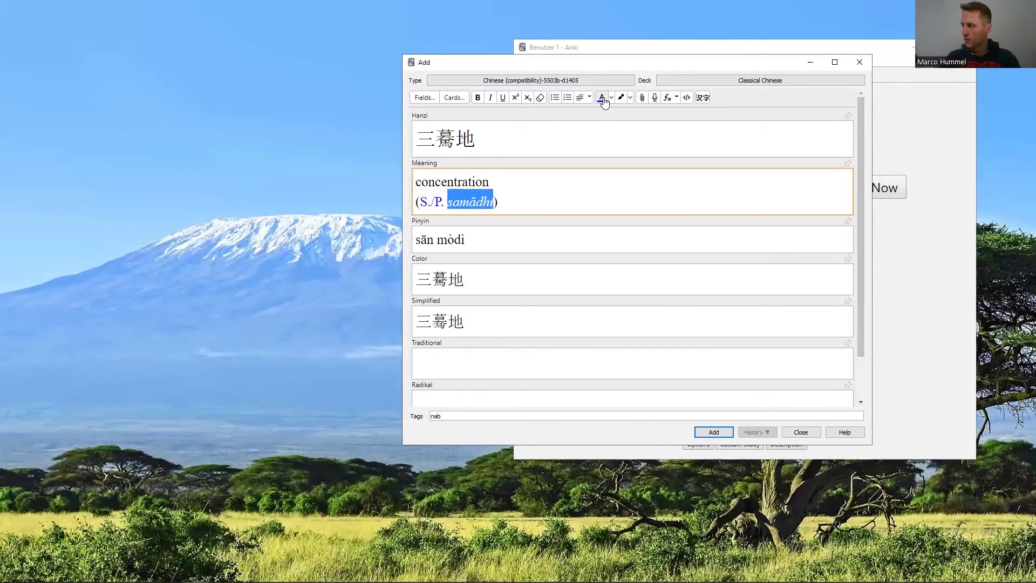
click(611, 98)
click(570, 189)
click(708, 350)
Color the slash between "S." and "P." in the meaning pink (#ff007f)
click(432, 203)
key(shift+Right)
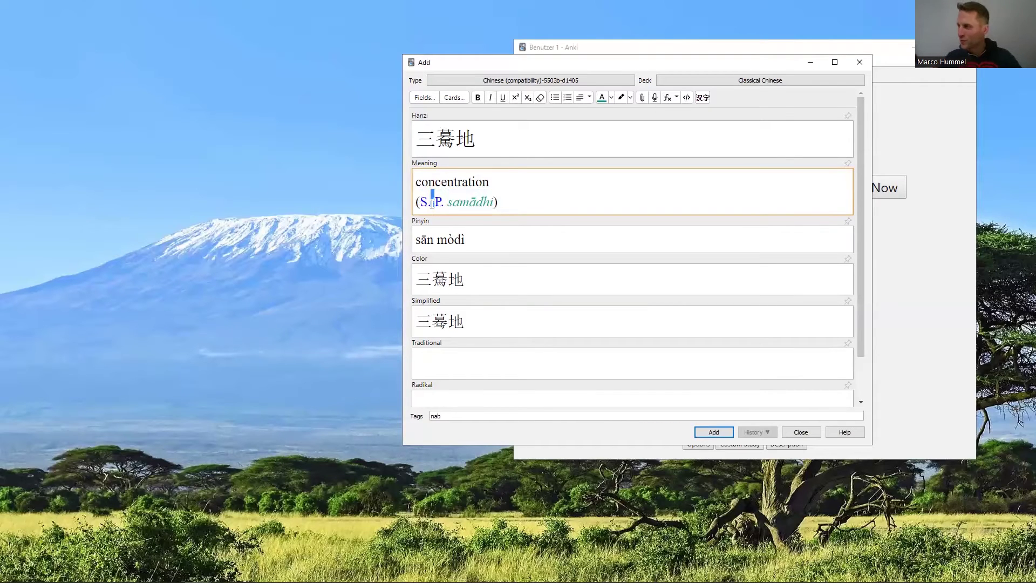
click(612, 99)
click(520, 228)
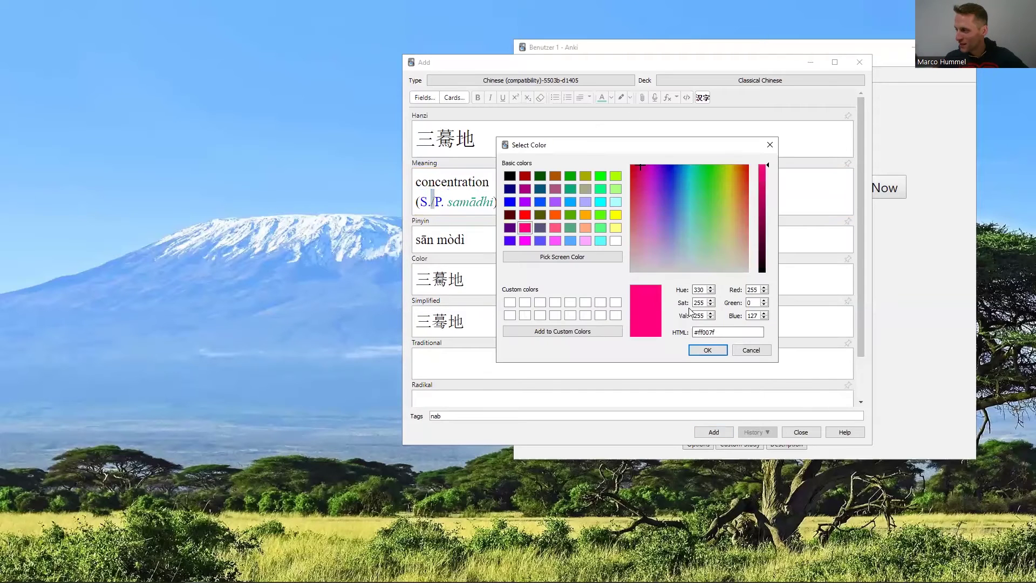
click(708, 350)
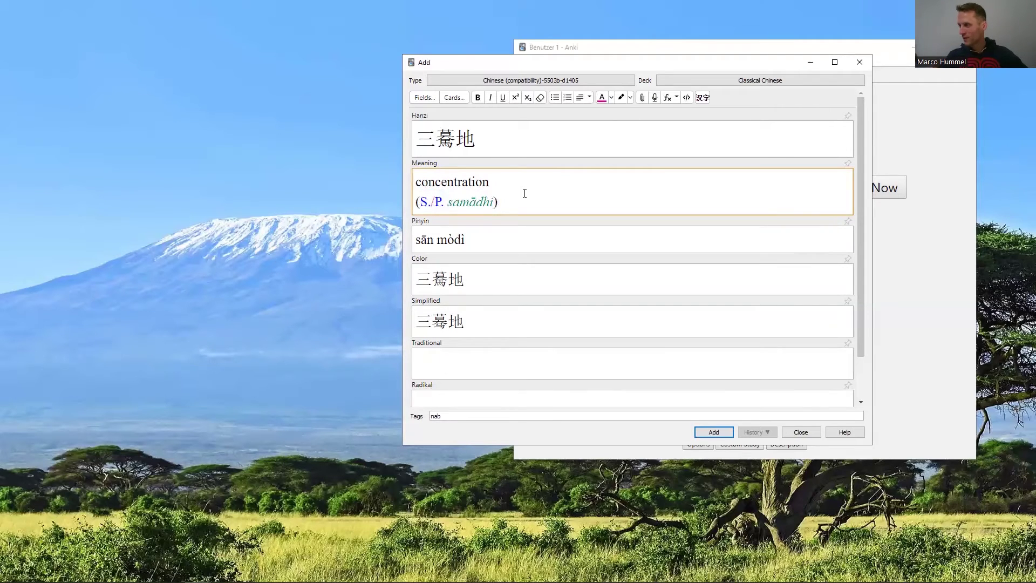
click(508, 182)
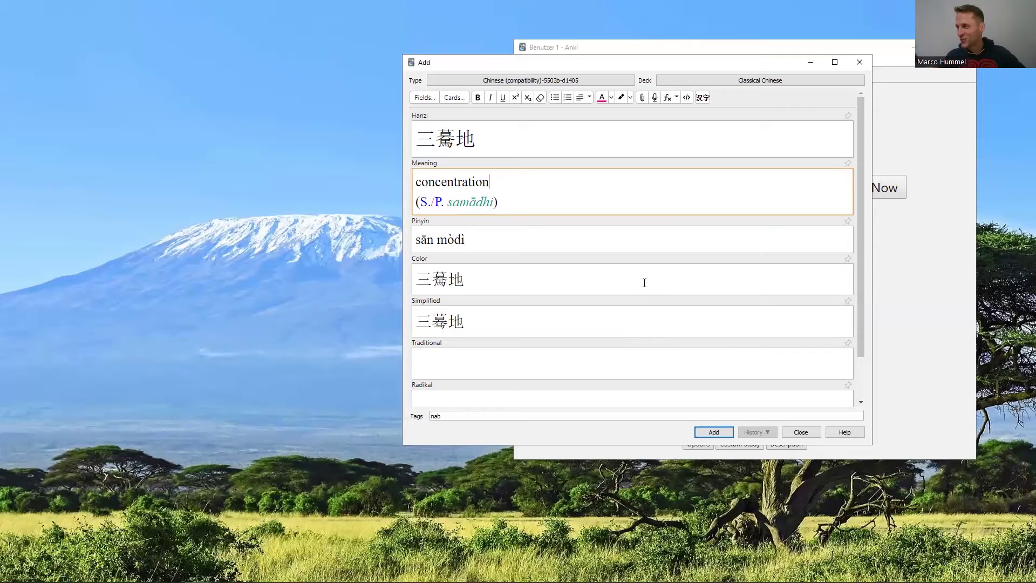
Minimize the window for adding notes and open the card browser
key(alt+Tab)
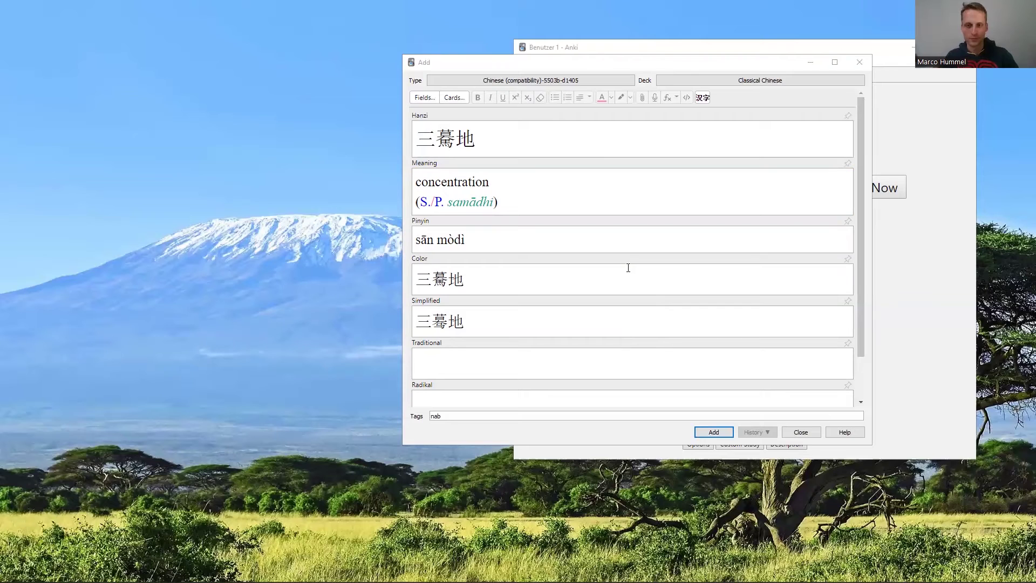
click(812, 64)
click(741, 75)
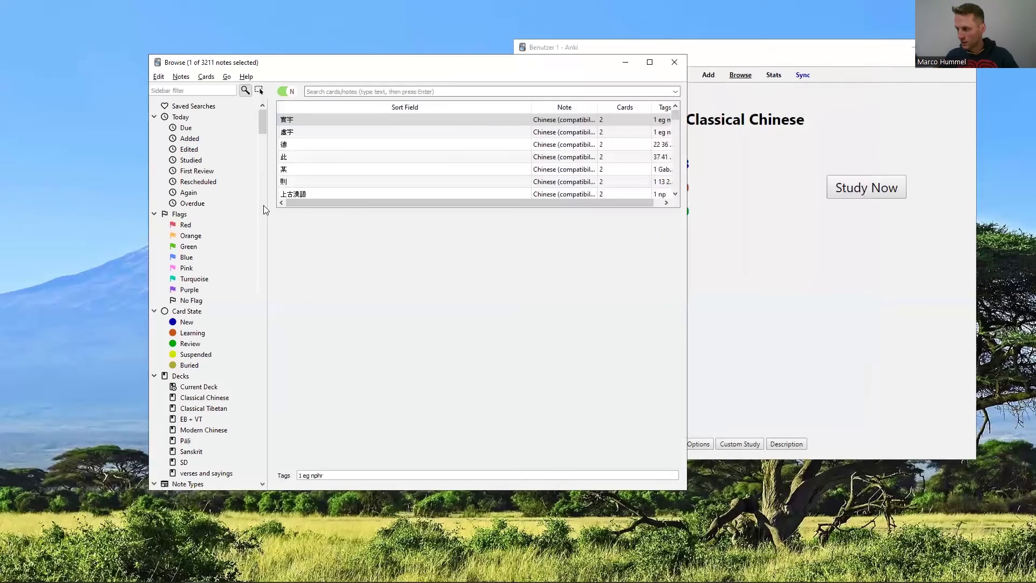
Filter the Sanskrit deck to the notes tagged c2 with the search "deck:Sanskrit tag:c2"
click(191, 451)
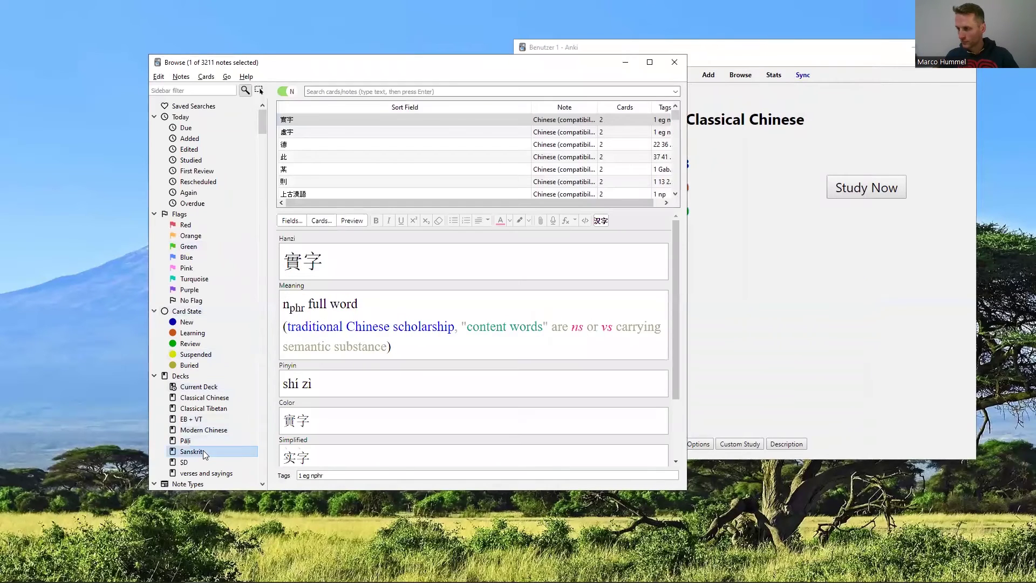
click(364, 91)
text(tag:c2)
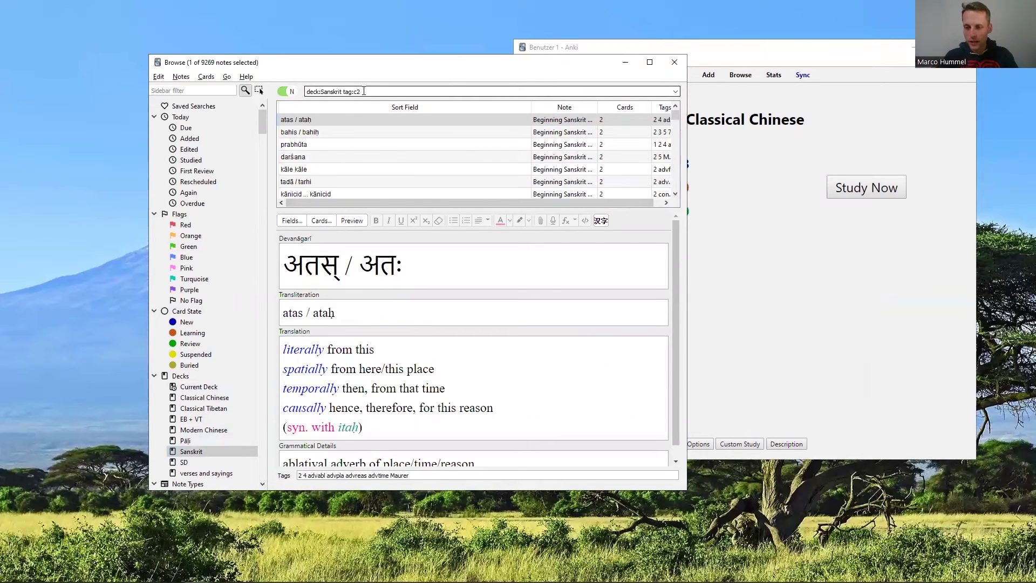
key(Return)
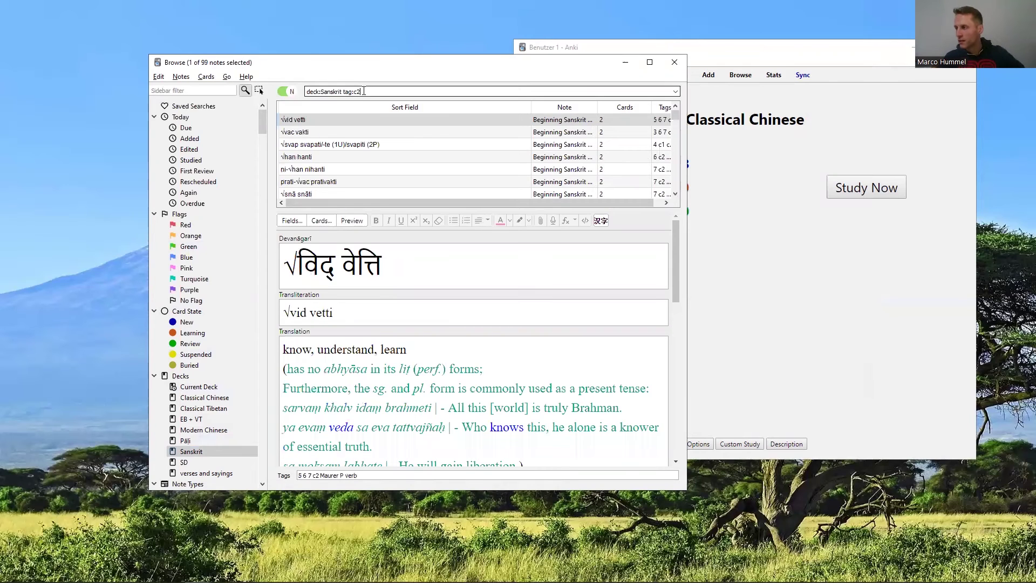
Examine the c2-tagged Sanskrit verb notes one after another from √trā/√trai onward, reading their translations and principal forms
click(355, 105)
scroll(367, 130, down, 4)
scroll(378, 133, down, 2)
click(307, 120)
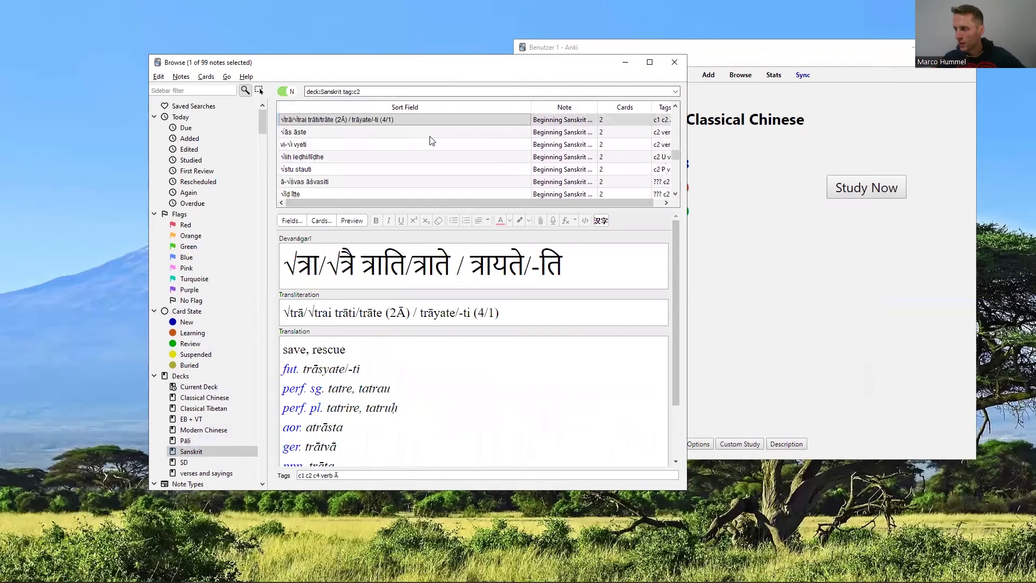
key(Down)
key(Down)
key(Down)
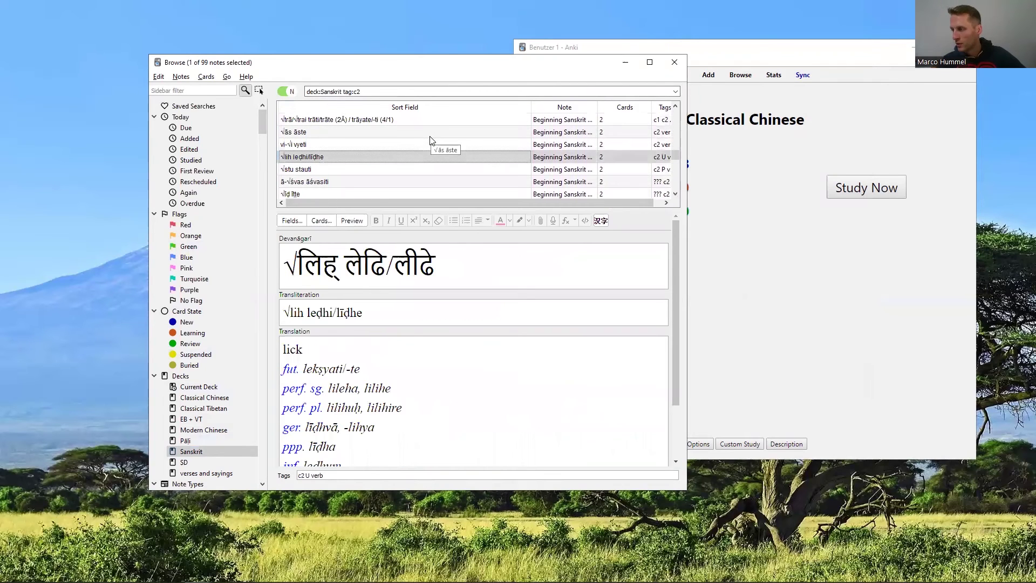
key(Down)
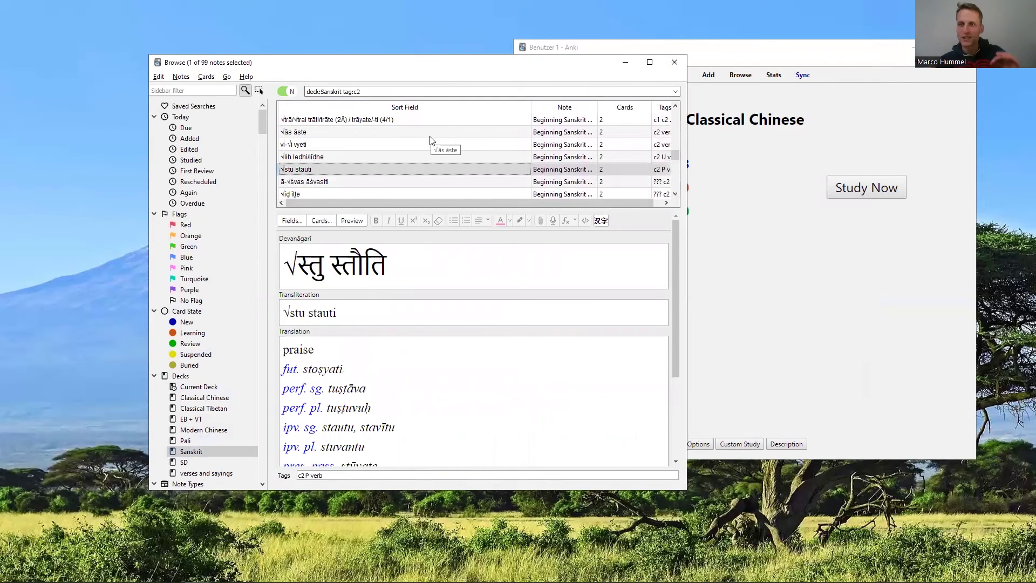
key(Down)
key(Down)
key(Down)
key(Down)
key(Down)
key(Down)
key(Down)
key(Down)
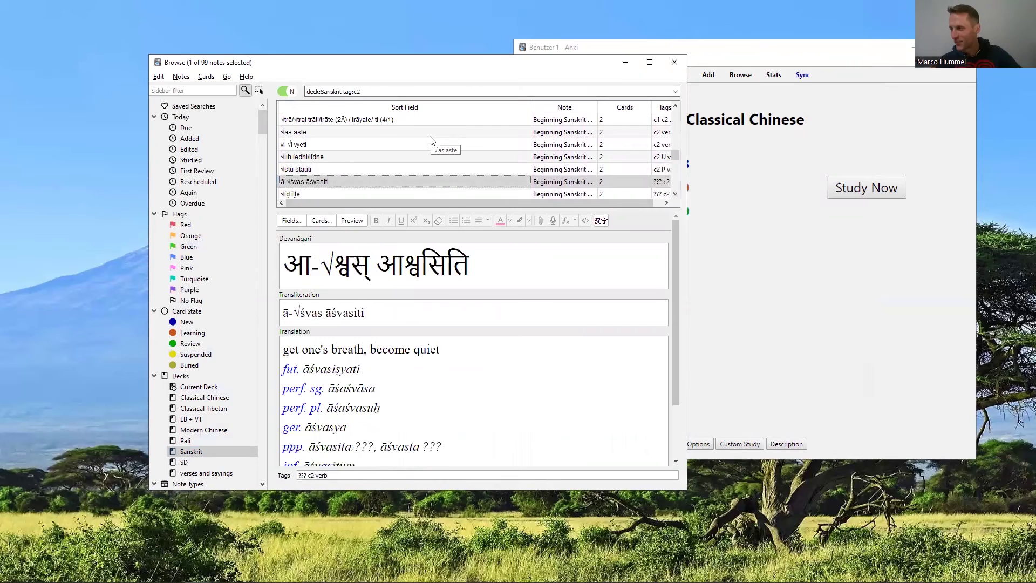